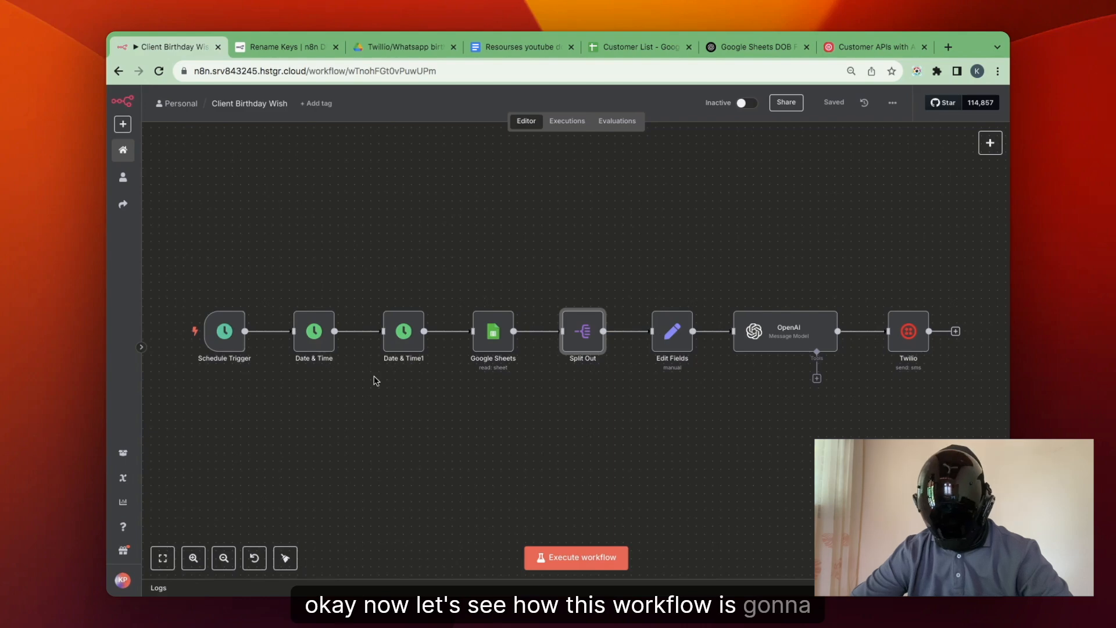
Review the Schedule Trigger rules and the first Date & Time node's settings in the Client Birthday Wish workflow.
double_click(222, 349)
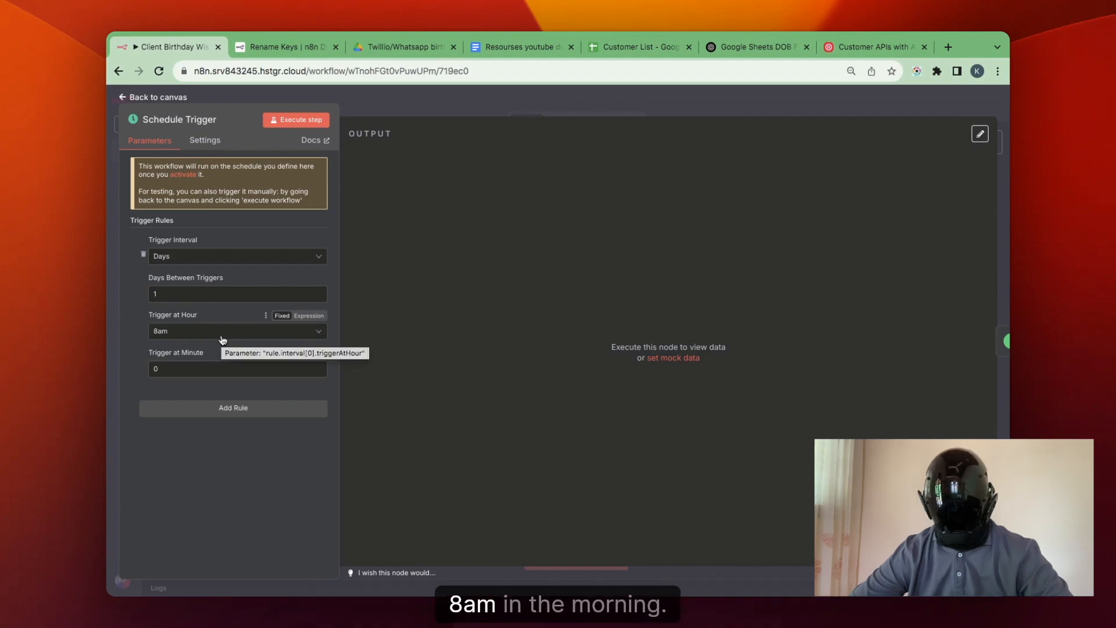
left_click(452, 95)
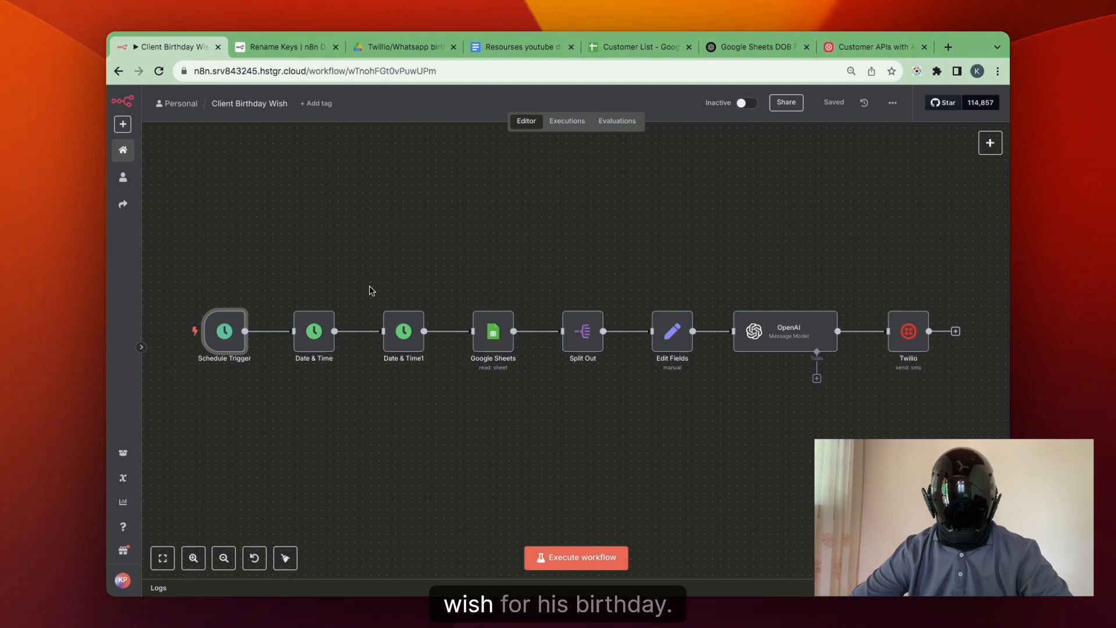
left_click(319, 342)
double_click(320, 341)
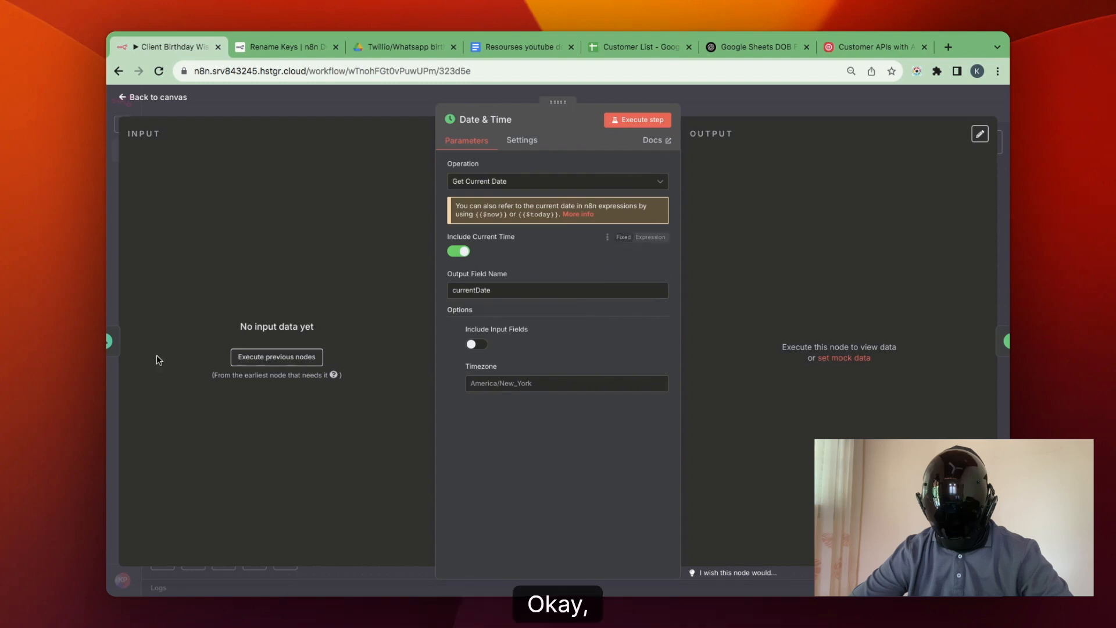
left_click(265, 356)
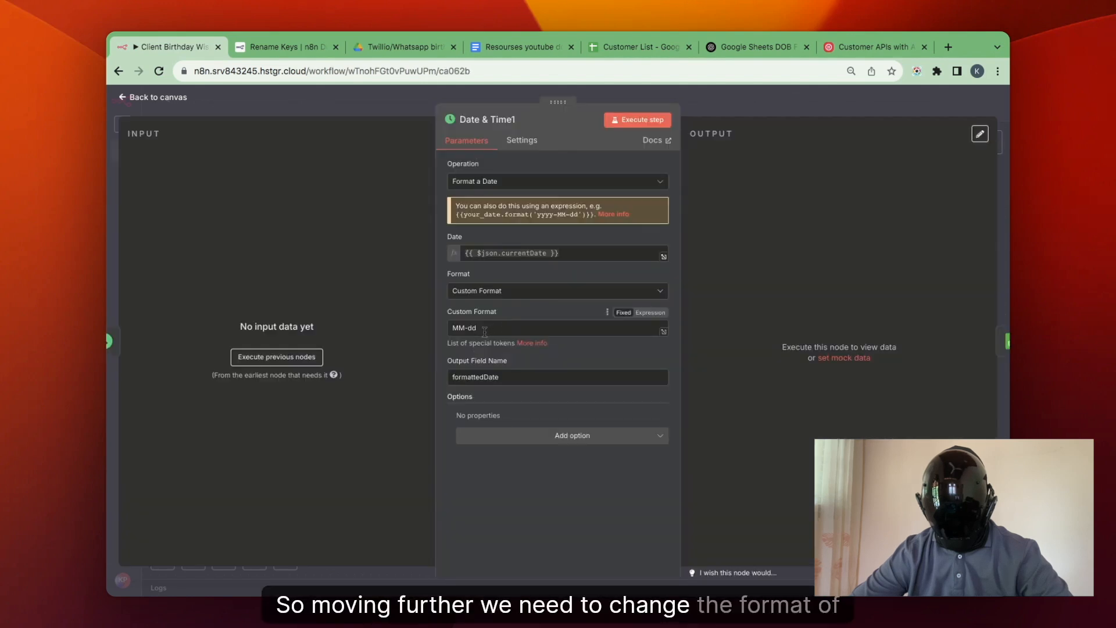
Execute the nodes before Date & Time1 and compare its custom date format with the Customer List sheet's Date of Birth column.
left_click(301, 357)
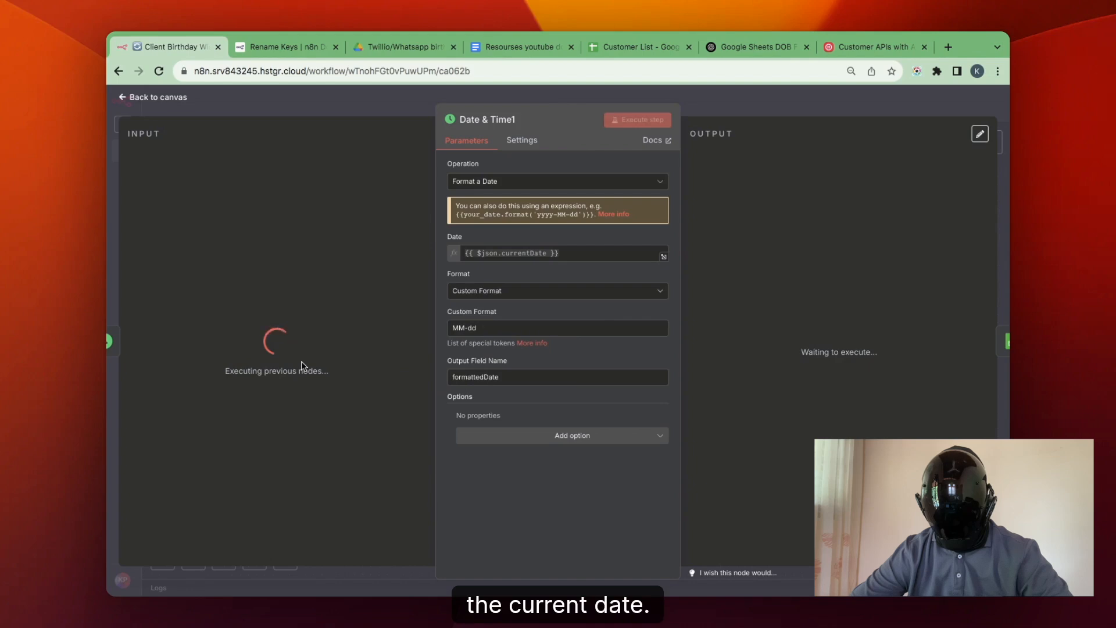
left_click(650, 49)
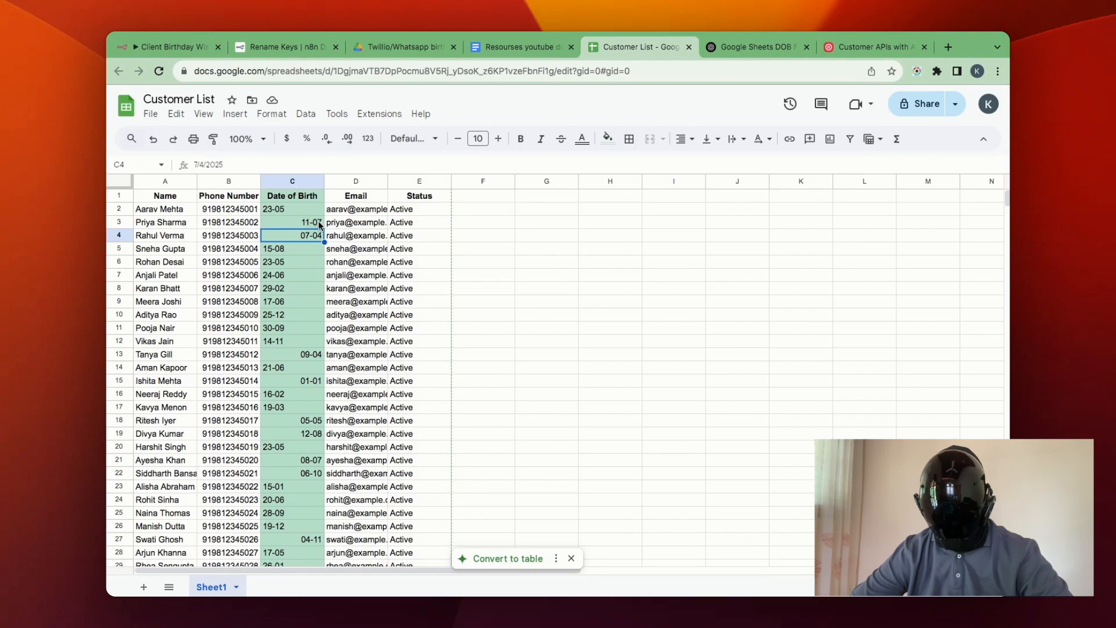
left_click(186, 42)
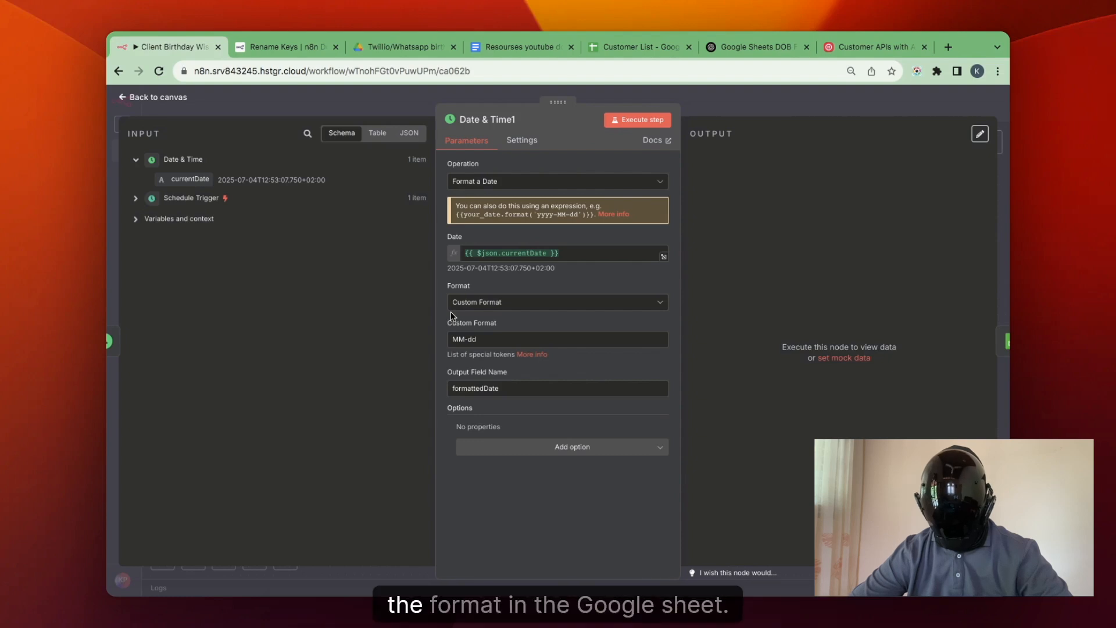
key("Escape")
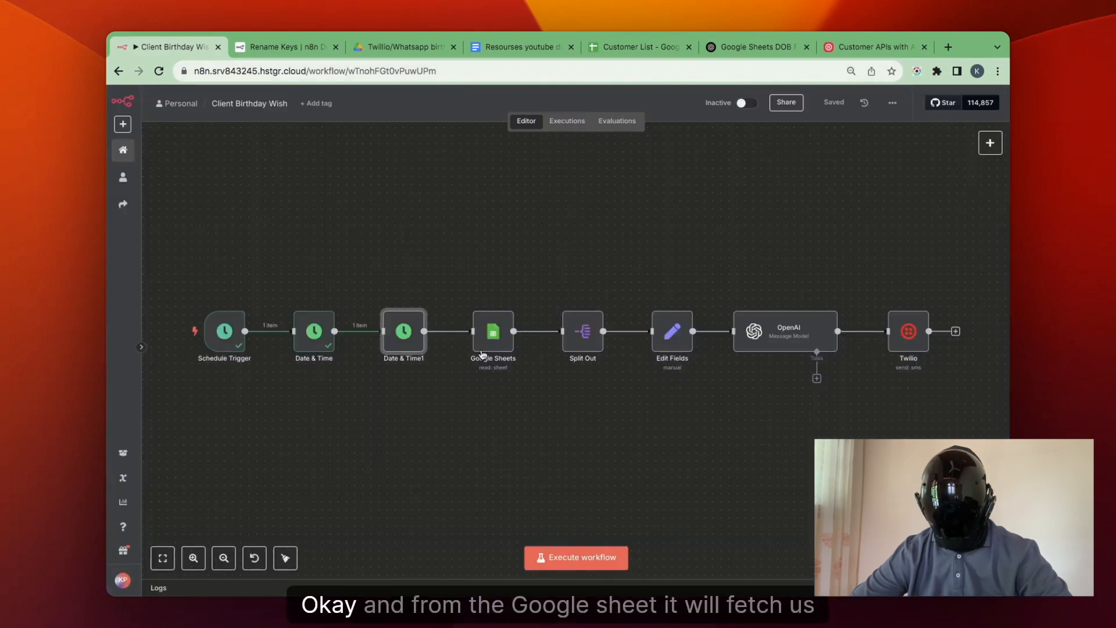
Review the Google Sheets node's document, sheet and Date of Birth filter settings.
left_click(503, 342)
double_click(503, 341)
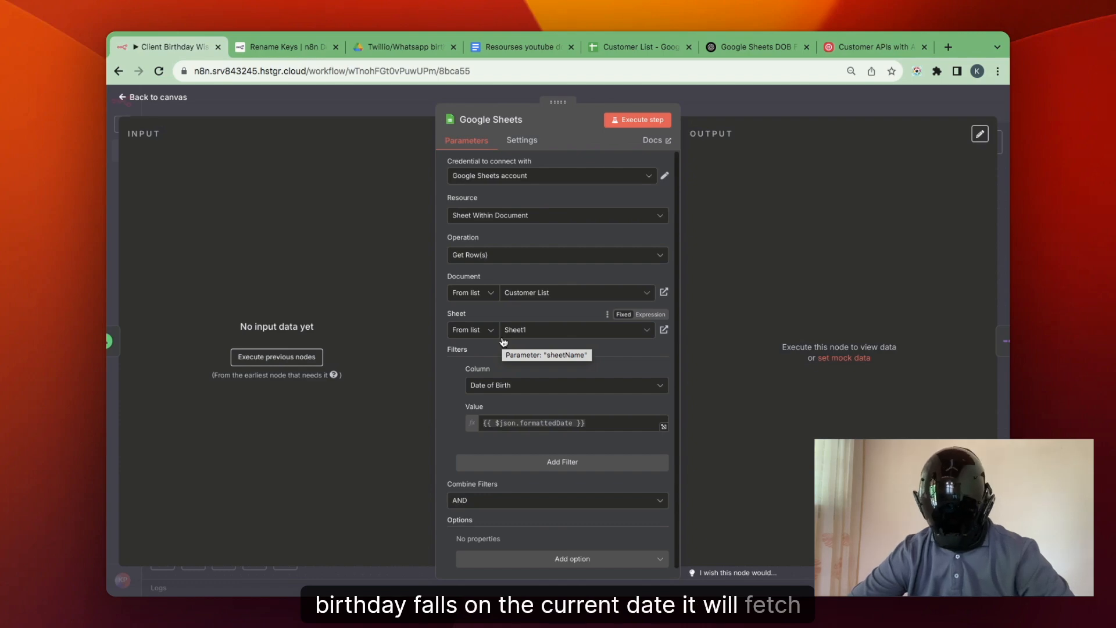
left_click(800, 110)
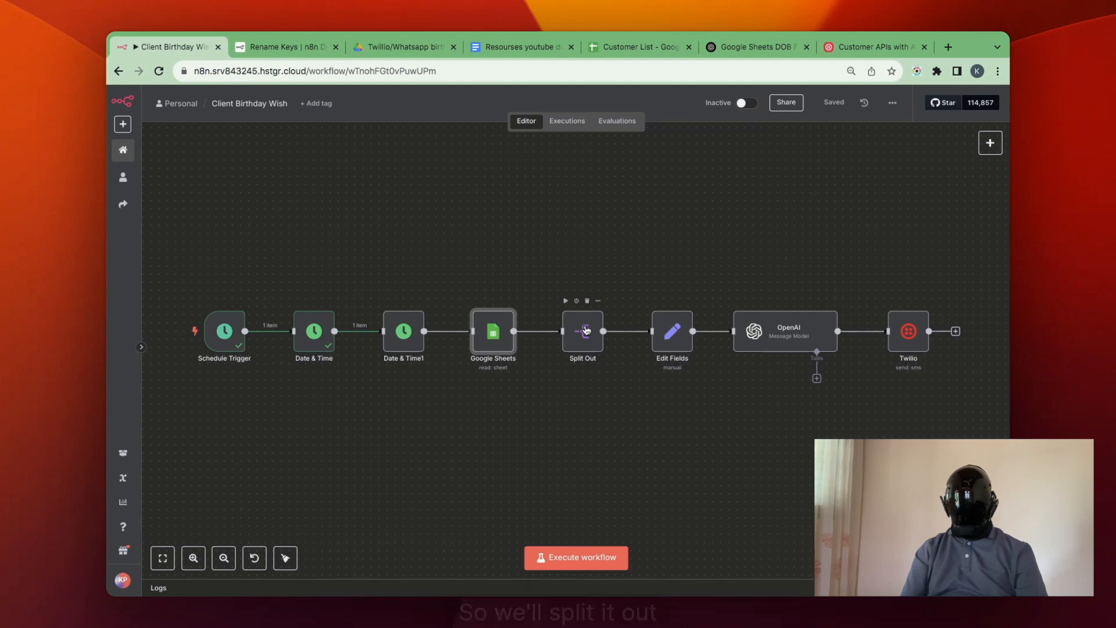
Examine the Edit Fields node's phone number and name expressions, checking the phone number format in the Customer List sheet.
double_click(673, 331)
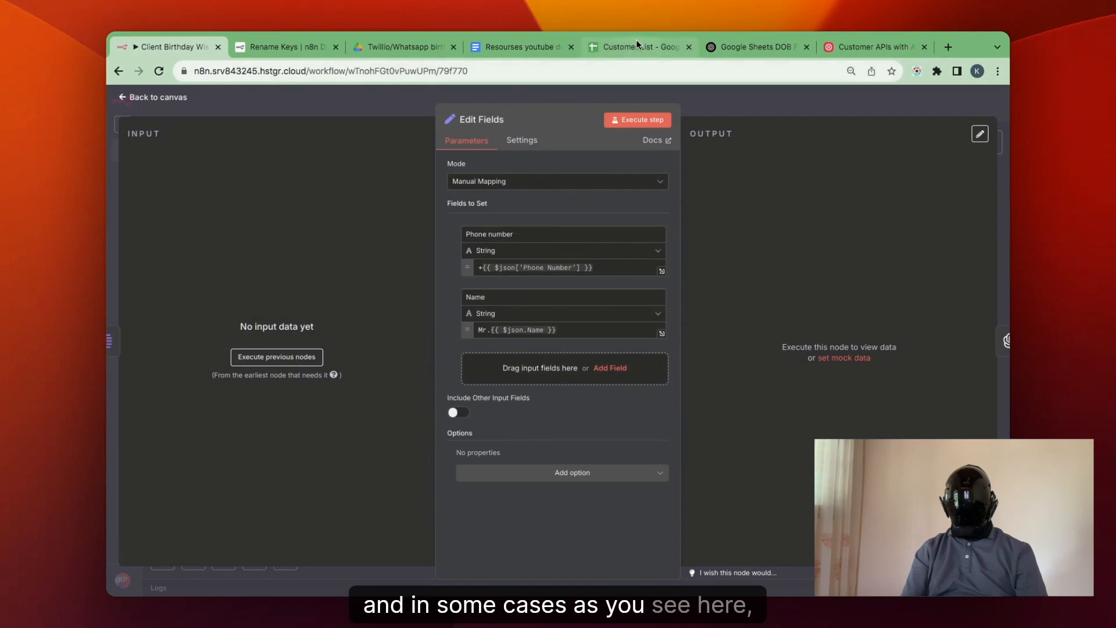
left_click(637, 45)
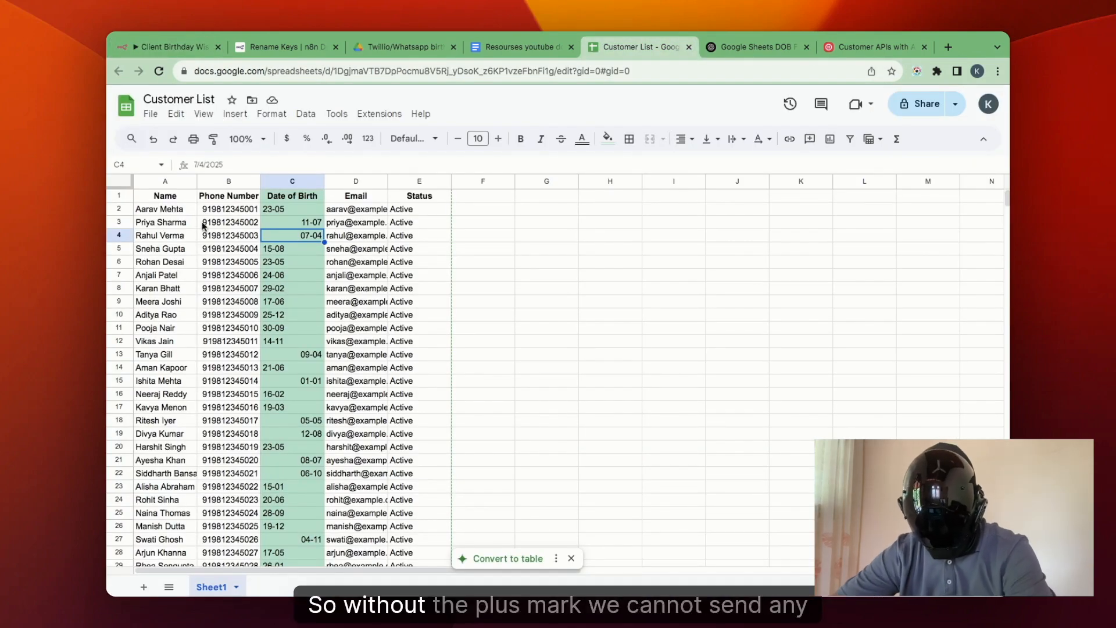
left_click(198, 51)
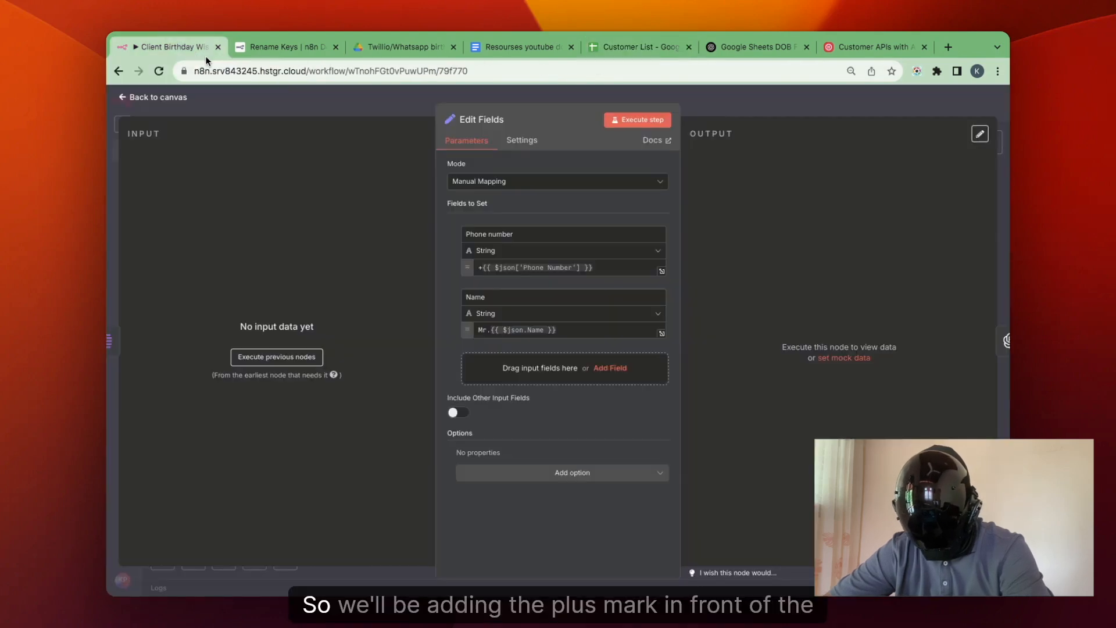
left_click(482, 268)
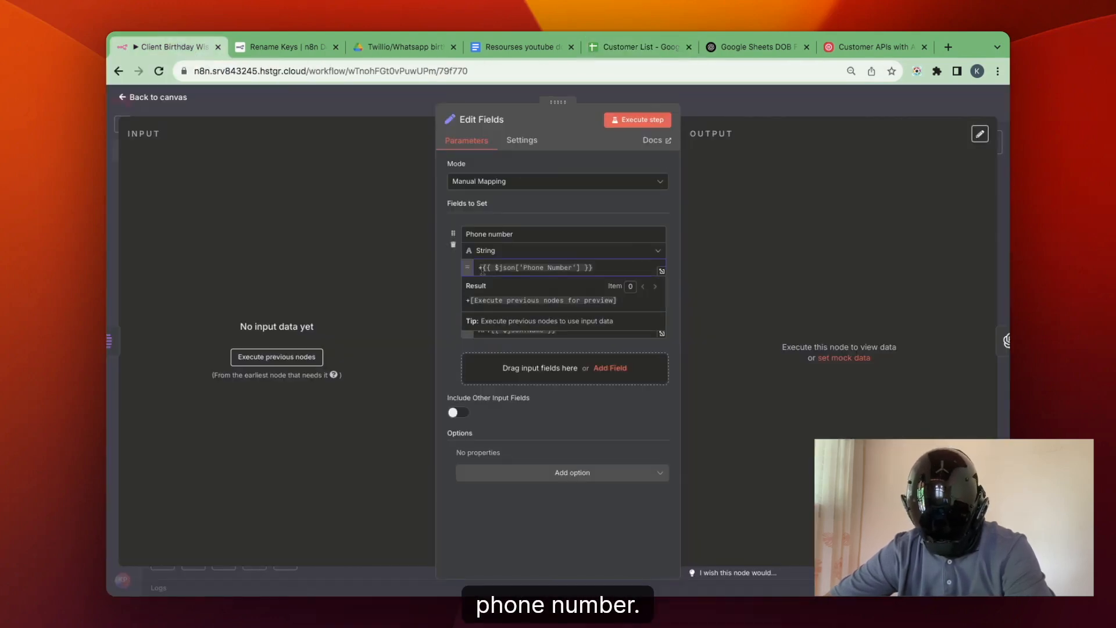
left_click(443, 352)
left_click(477, 330)
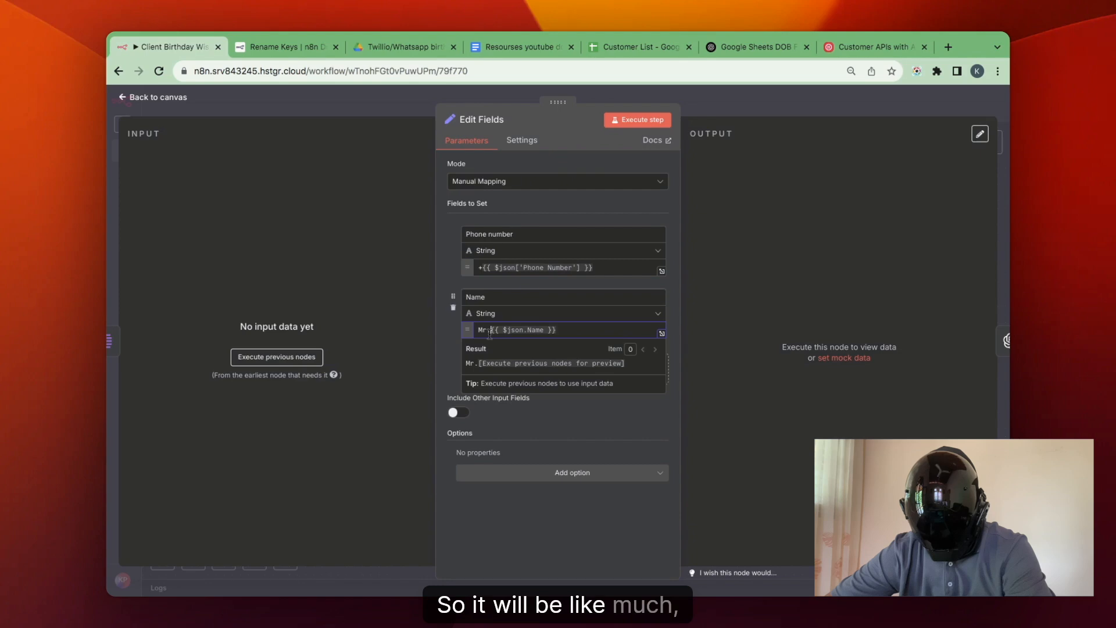
left_click(744, 109)
Review the OpenAI node's birthday wish prompt and enable the To Whatsapp option in the Twilio node.
double_click(786, 339)
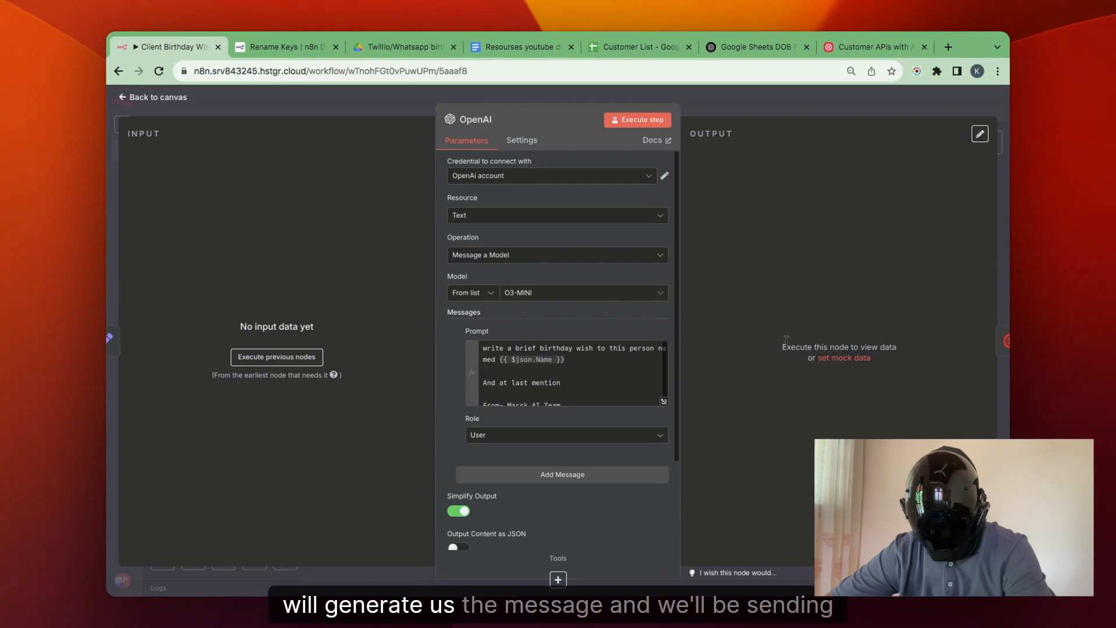
left_click(817, 108)
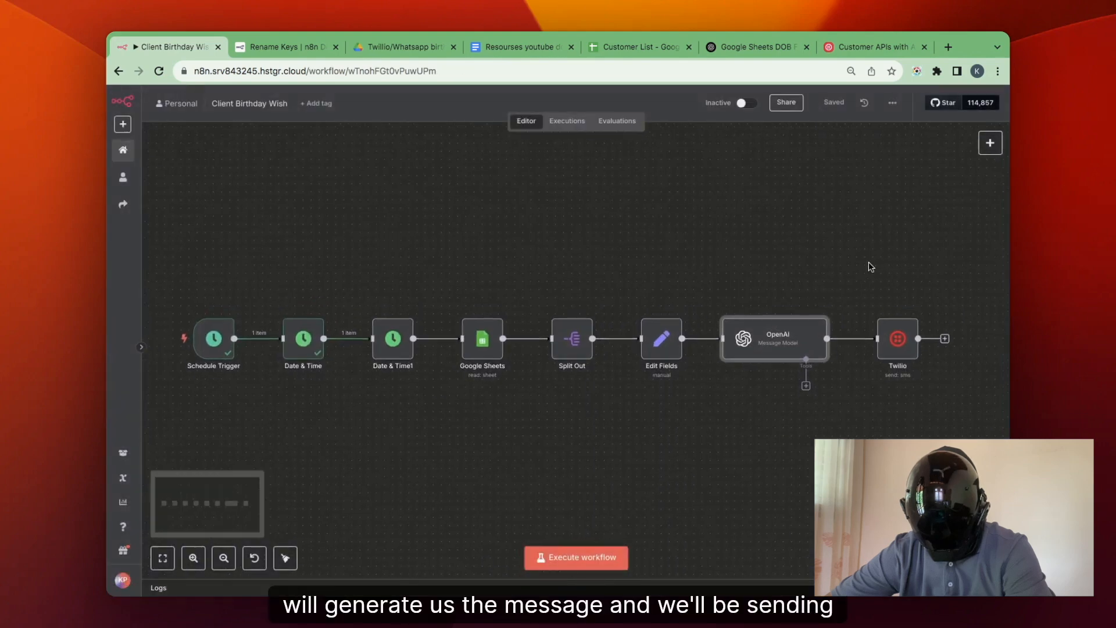
scroll(868, 264, "right", 4)
double_click(782, 352)
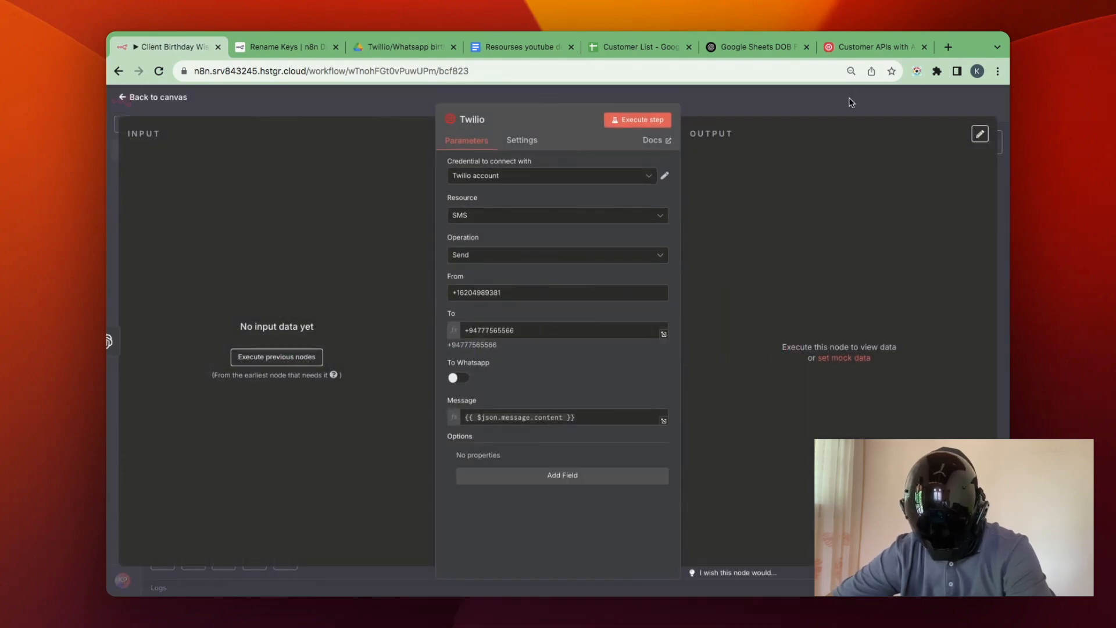
left_click(459, 379)
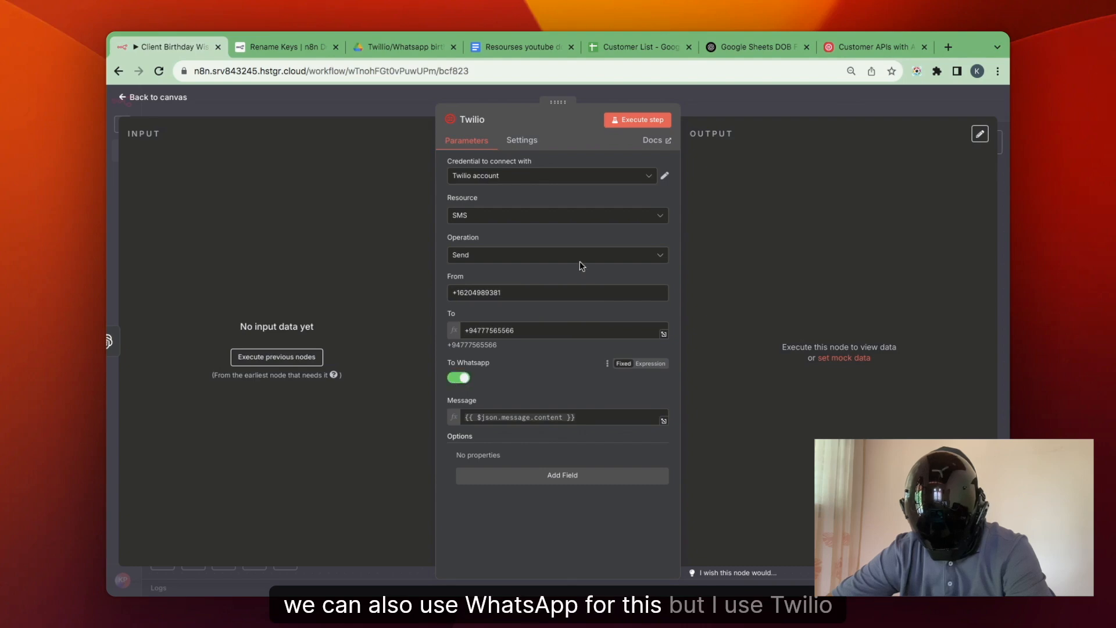
left_click(844, 101)
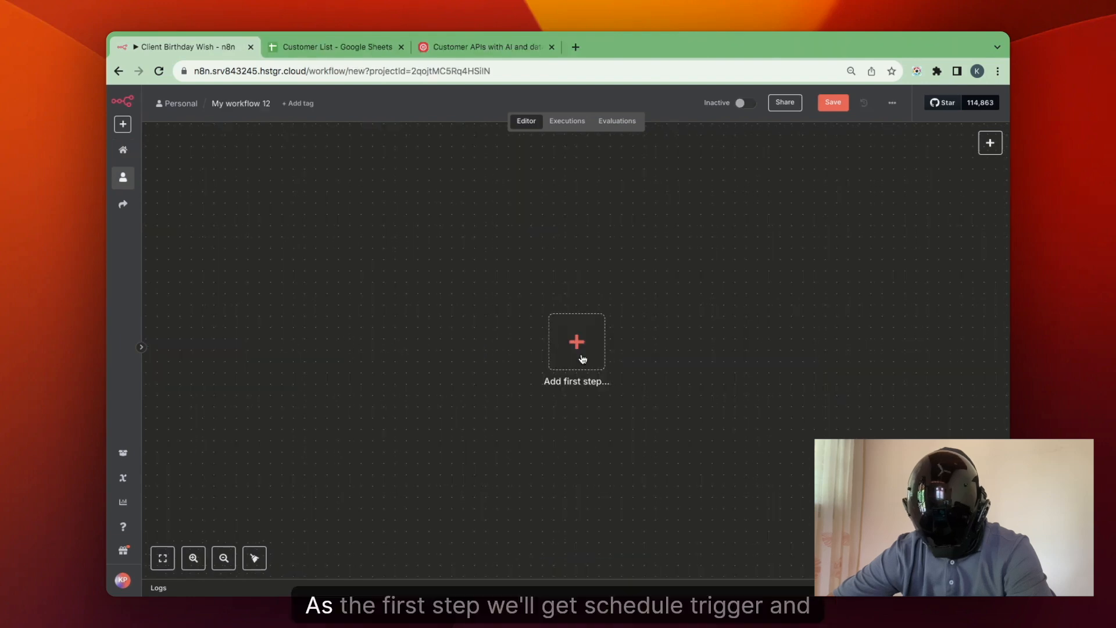
Add a Schedule Trigger as the new workflow's first node and set it to run every day at 8am.
left_click(577, 343)
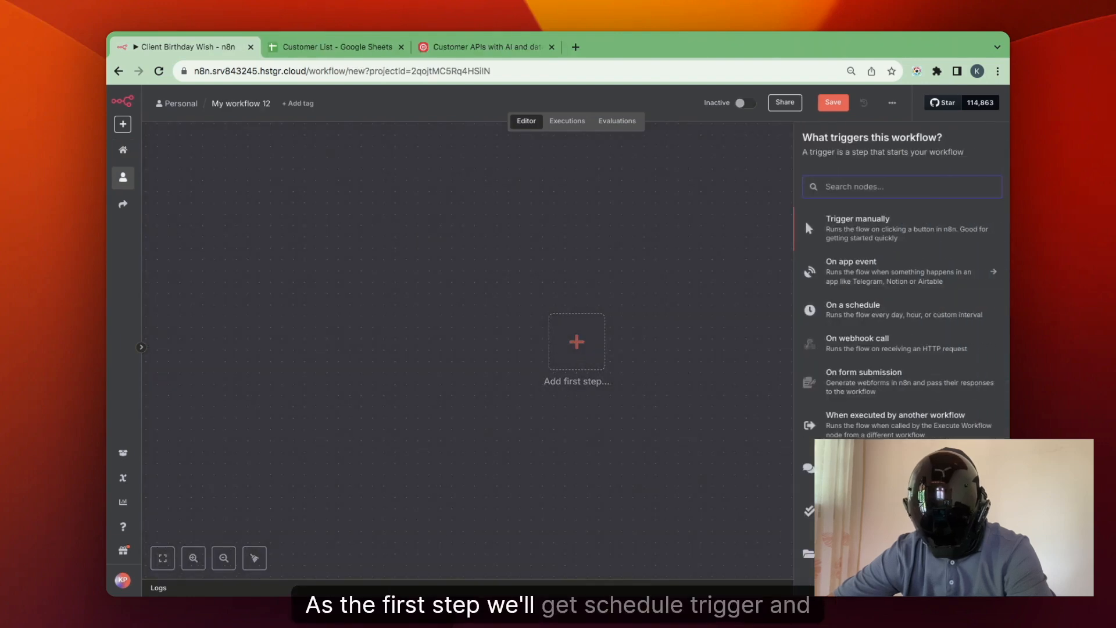
type("sc")
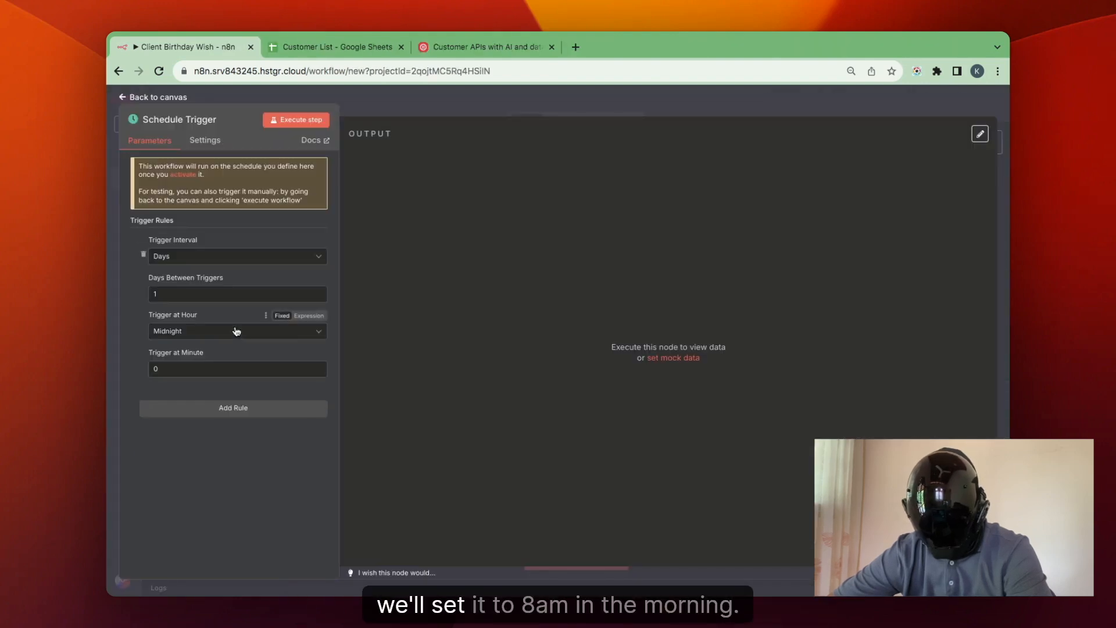
left_click(236, 330)
scroll(218, 455, "down", 2)
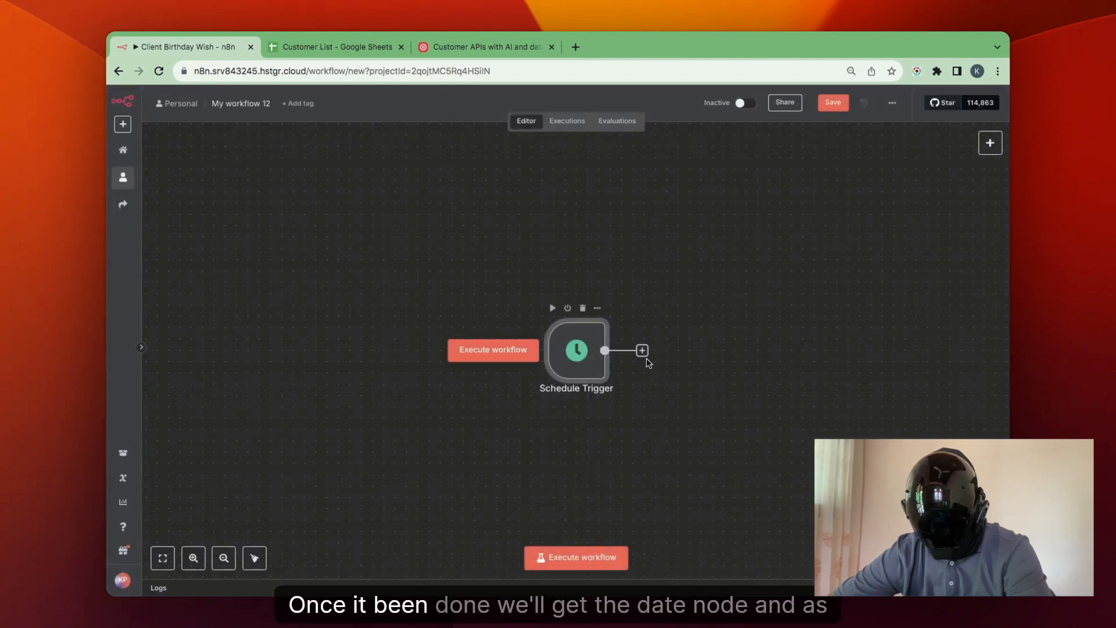
Add a Date & Time node with the Get Current Date action after the Schedule Trigger.
left_click(642, 351)
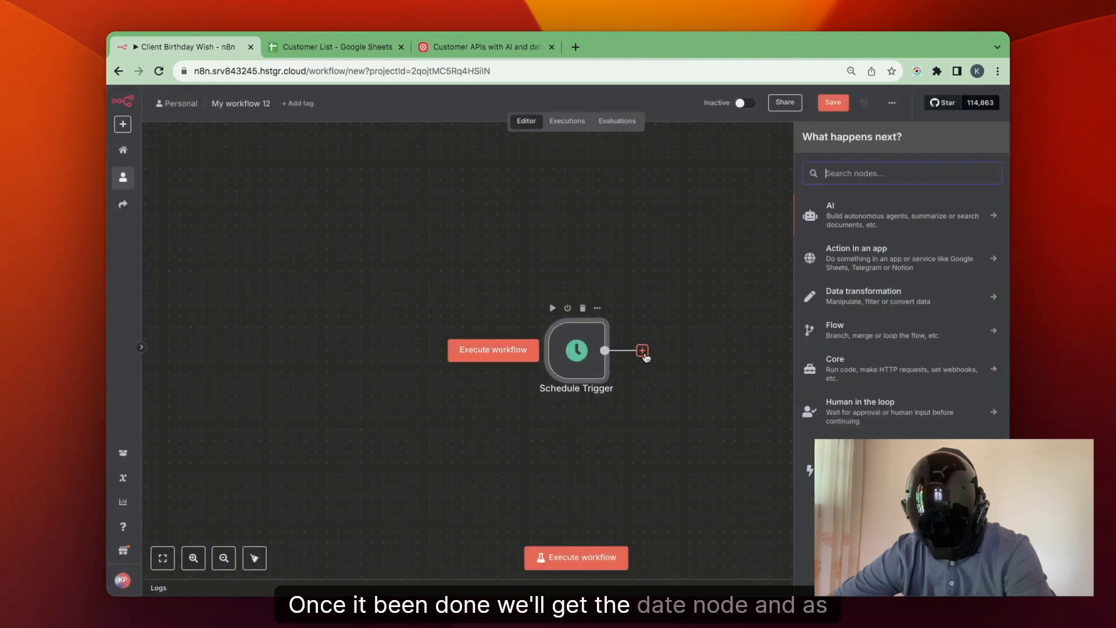
type("date")
left_click(855, 210)
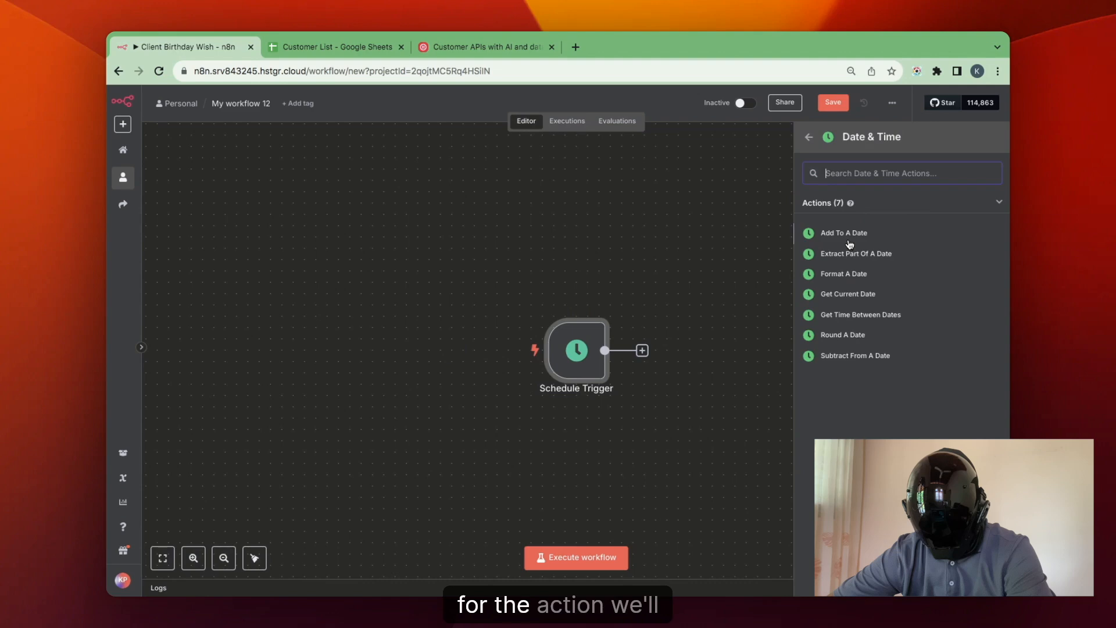
left_click(848, 294)
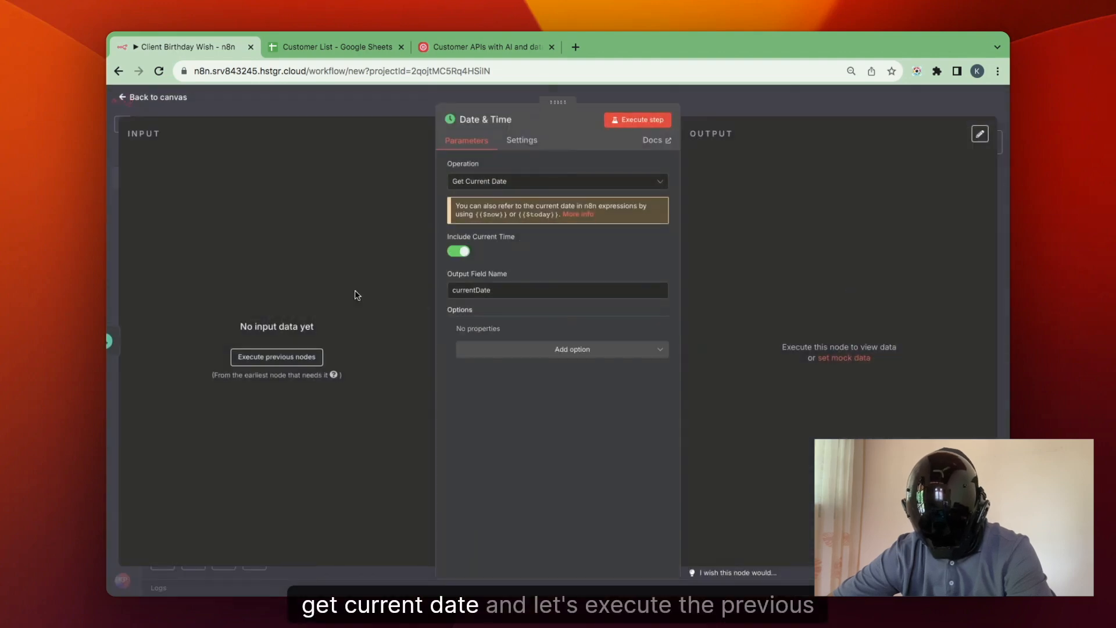
Execute the previous nodes and the Date & Time node to output the current date, and return to the canvas.
left_click(289, 363)
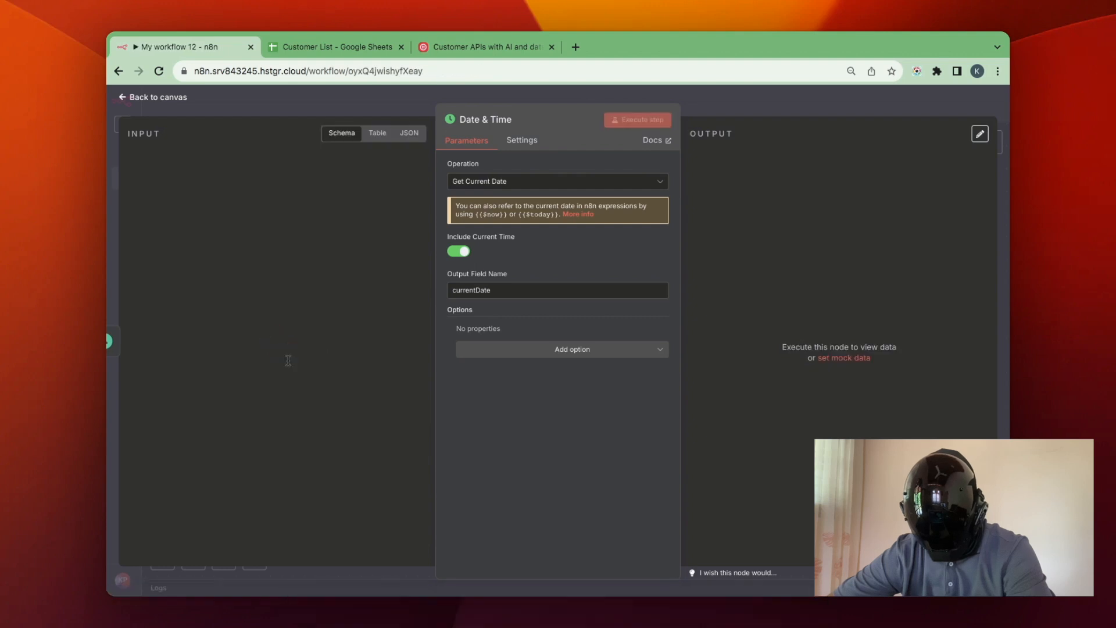
left_click(642, 123)
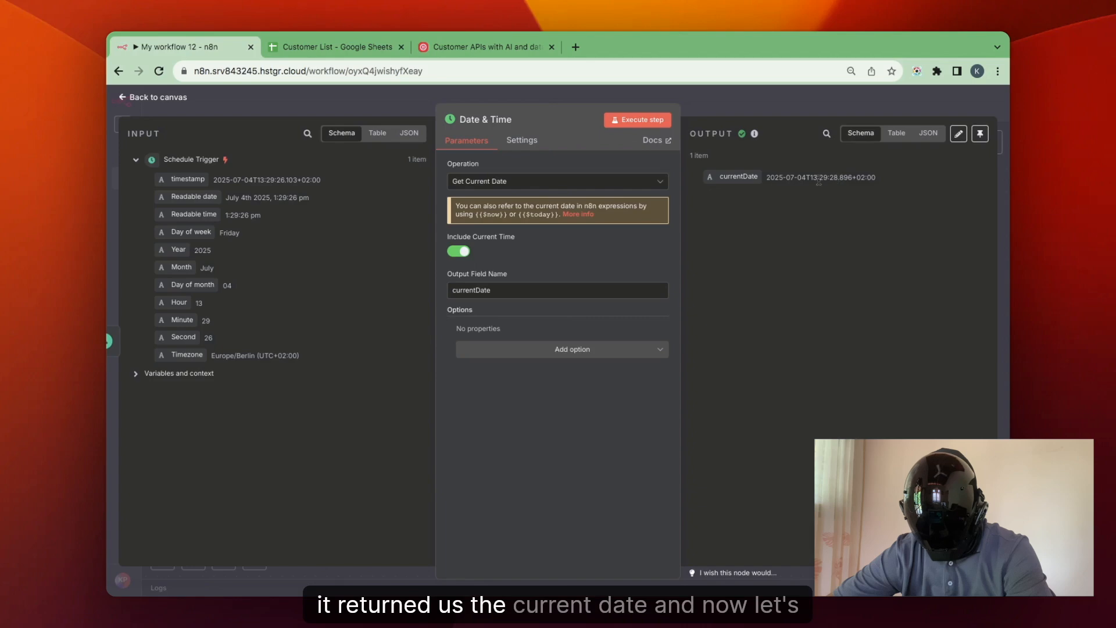
key("Escape")
Add a second Date & Time node with the Format A Date action after the first Date & Time node.
left_click(792, 353)
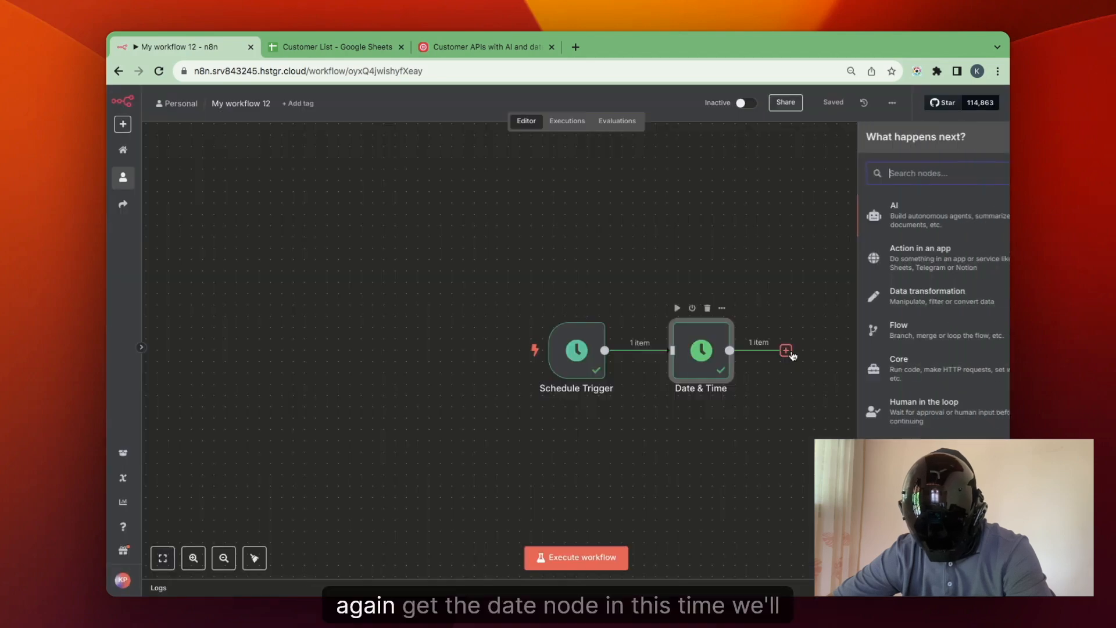
type("date")
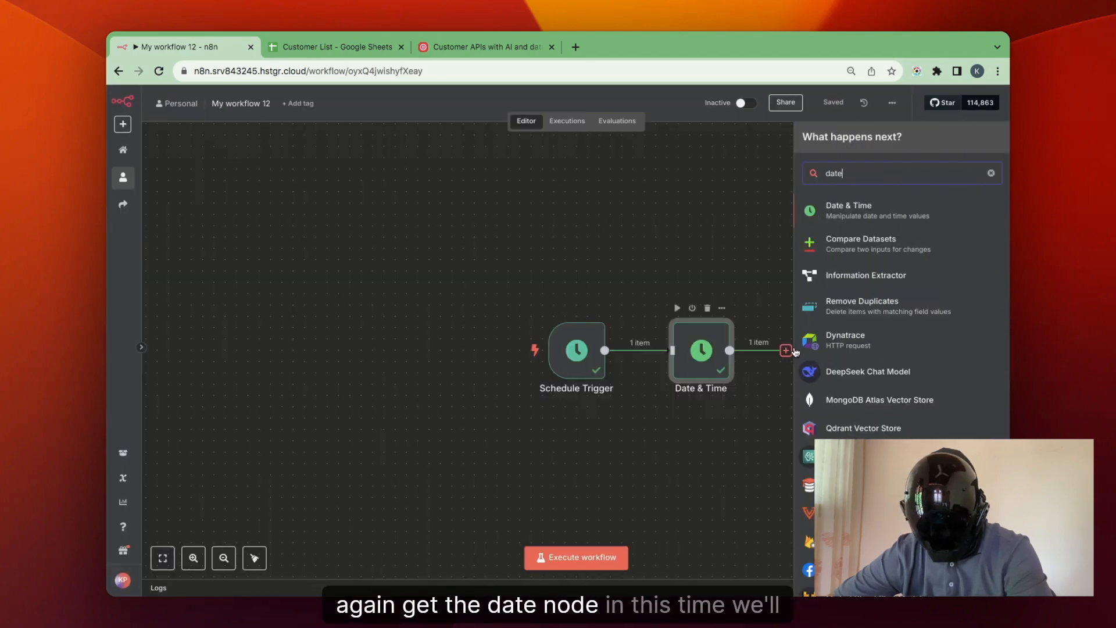
left_click(923, 208)
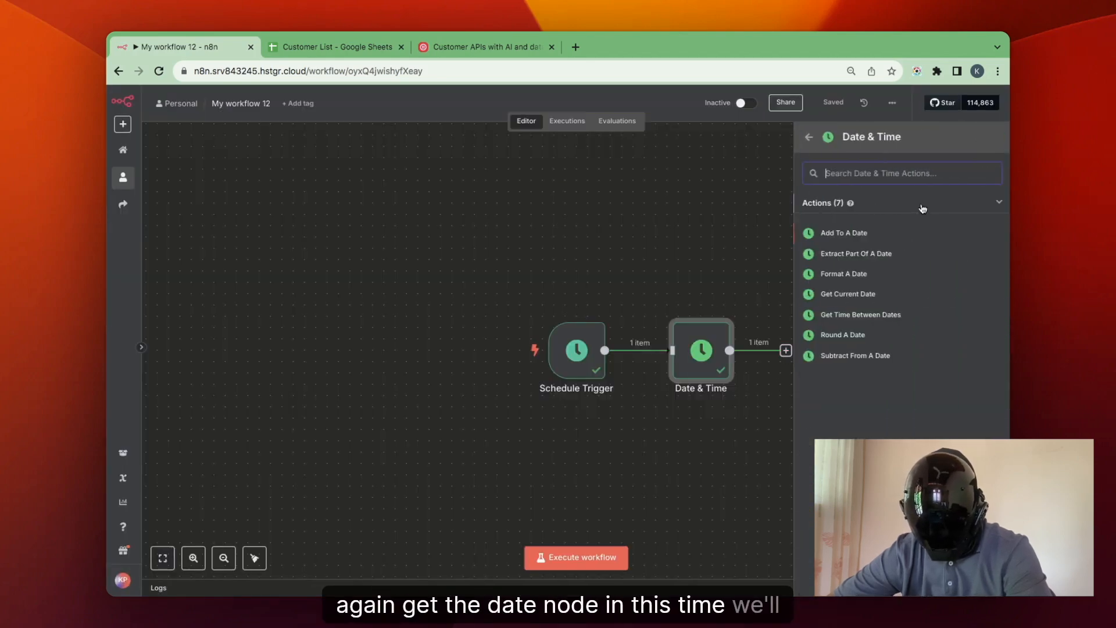
left_click(865, 280)
Map currentDate into the Date & Time1 node's Date field and set a custom format of MM-dd.
left_click_drag(177, 179, 505, 253)
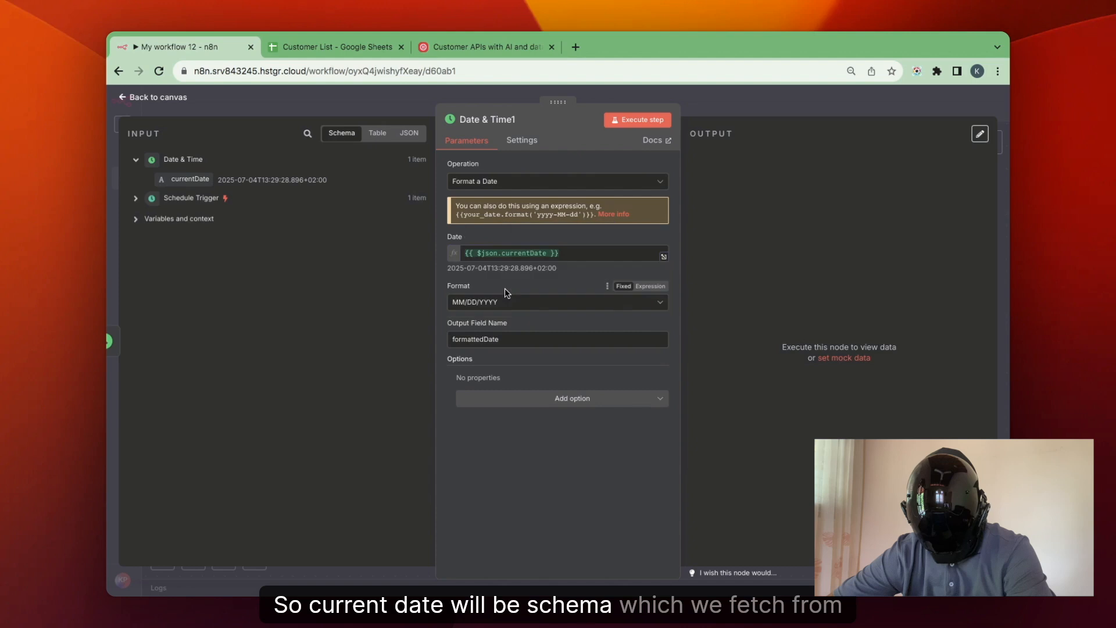
left_click(519, 304)
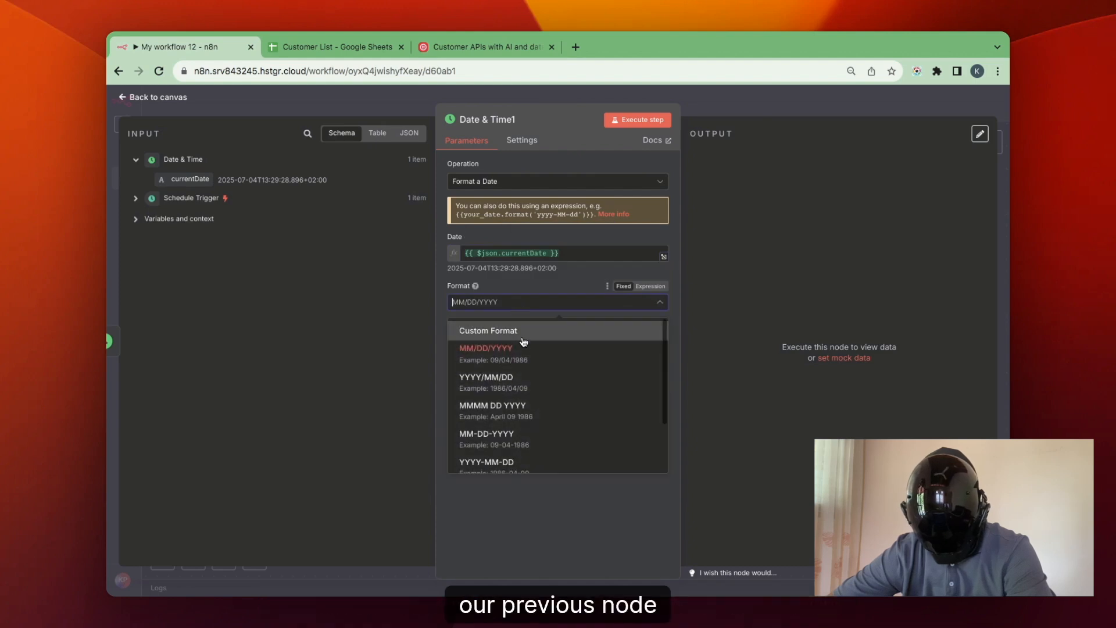
left_click(485, 339)
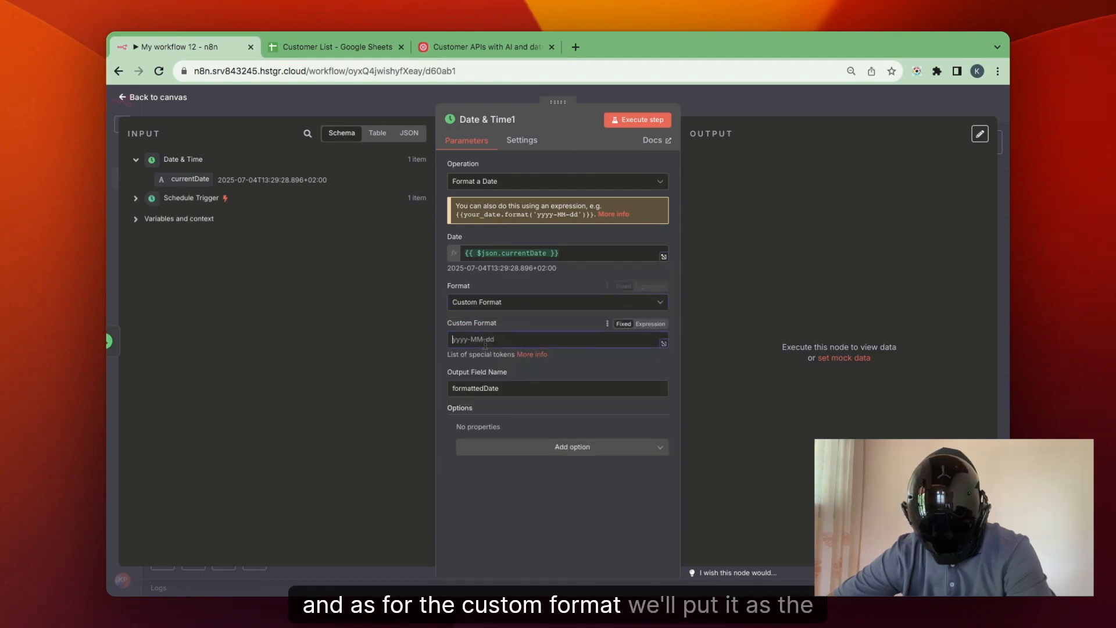
type("MM")
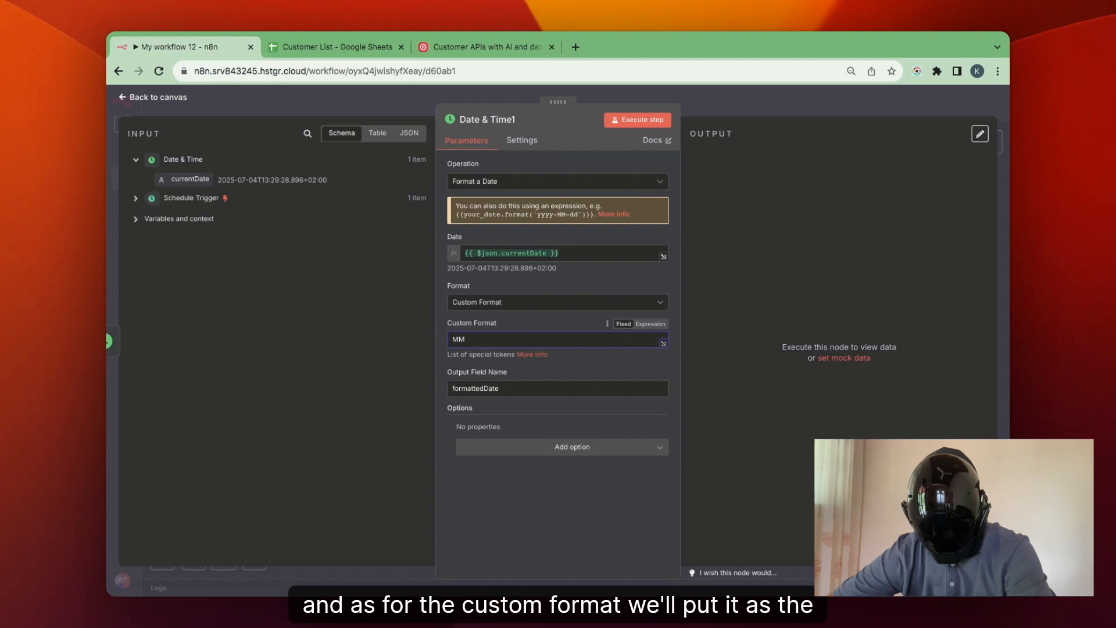
type("-dd")
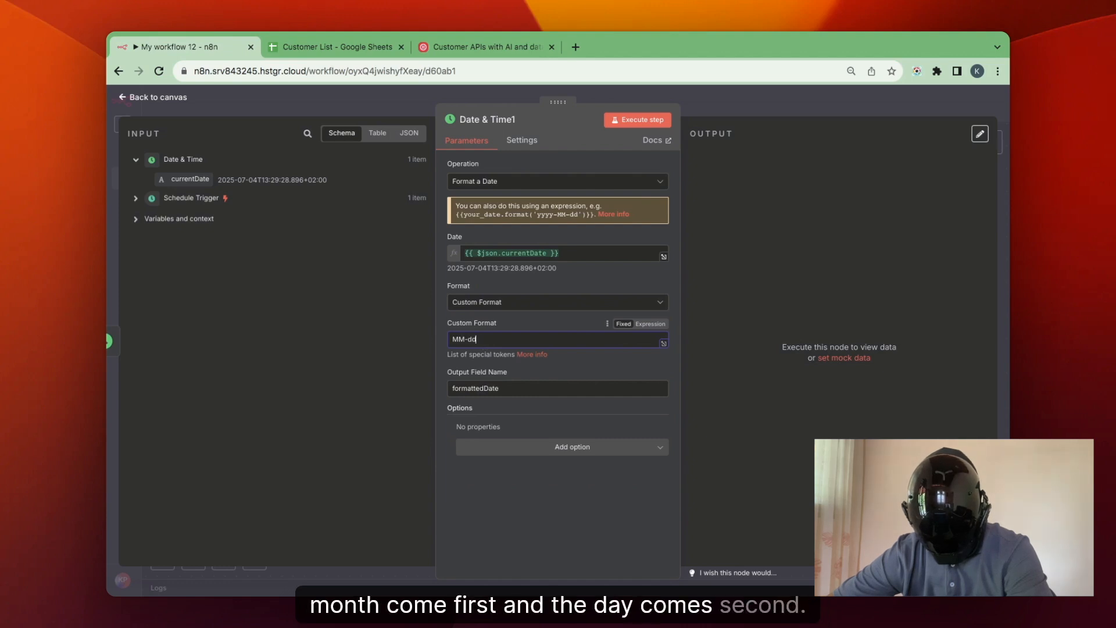
Execute the Date & Time1 node, check its date format against the Customer List sheet's Date of Birth column, and return to the canvas.
left_click(635, 120)
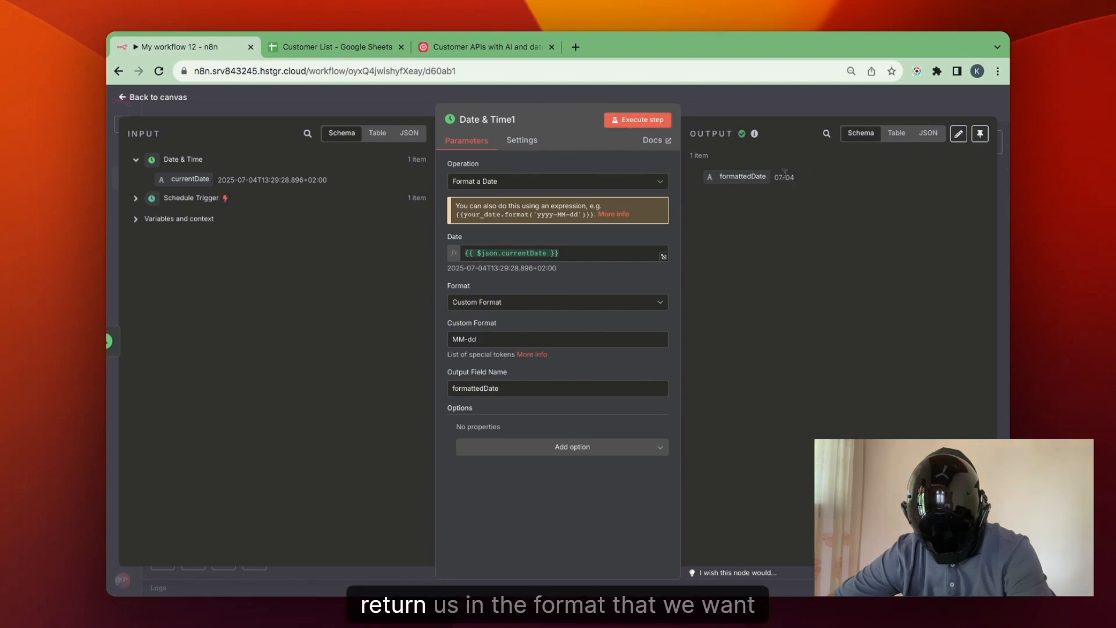
left_click(323, 50)
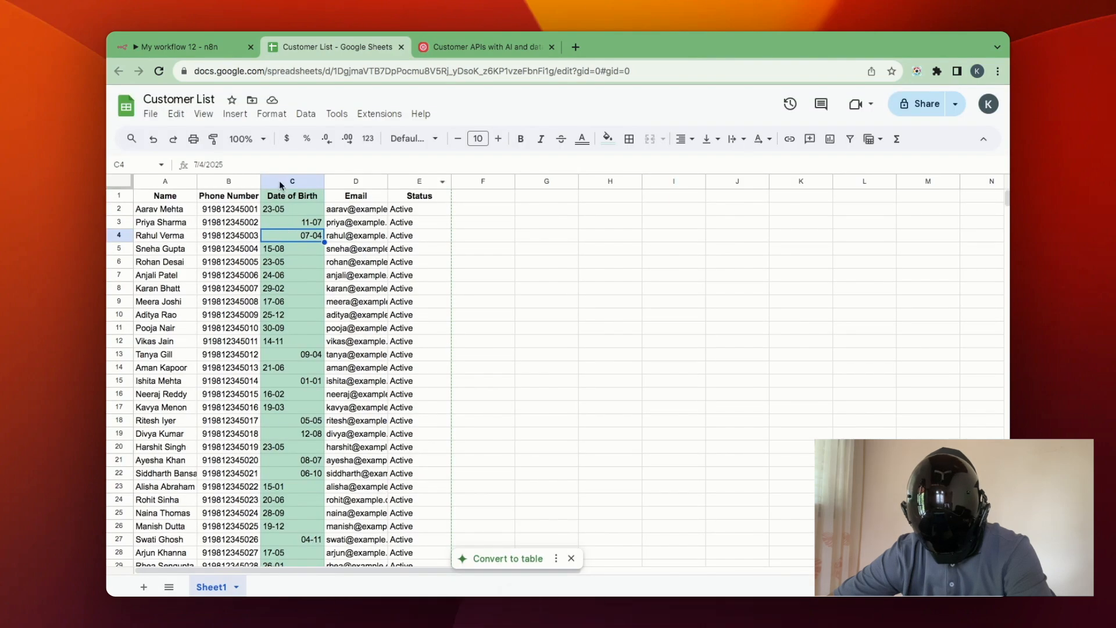
left_click(204, 48)
key("Escape")
Add a Google Sheets node with the Get row(s) in sheet action after the Date & Time1 node.
left_click(798, 355)
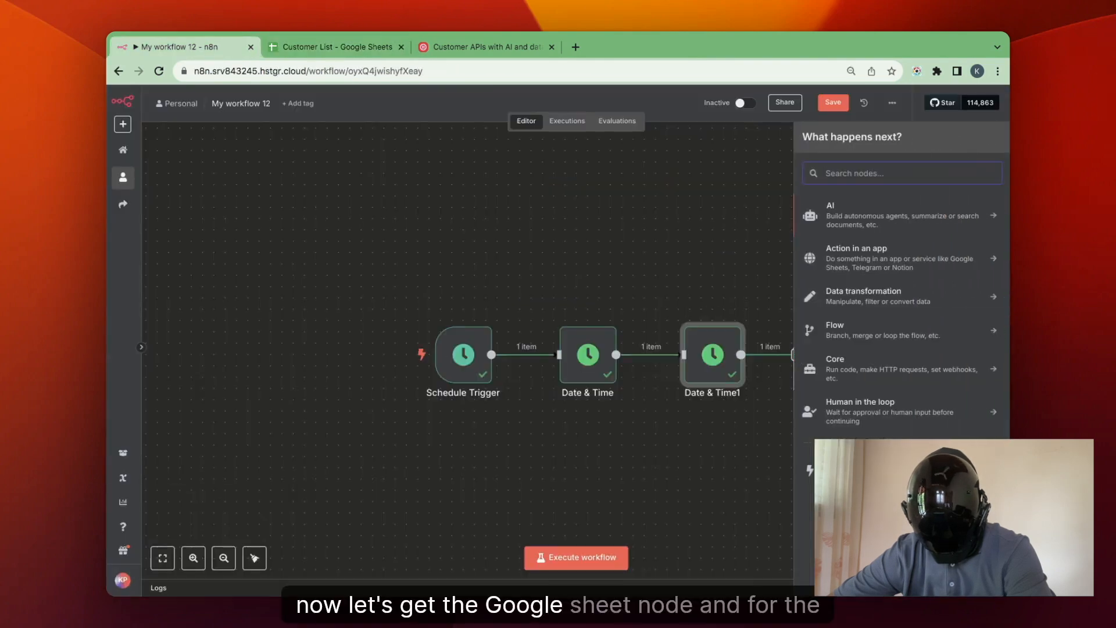
type("goo")
left_click(878, 352)
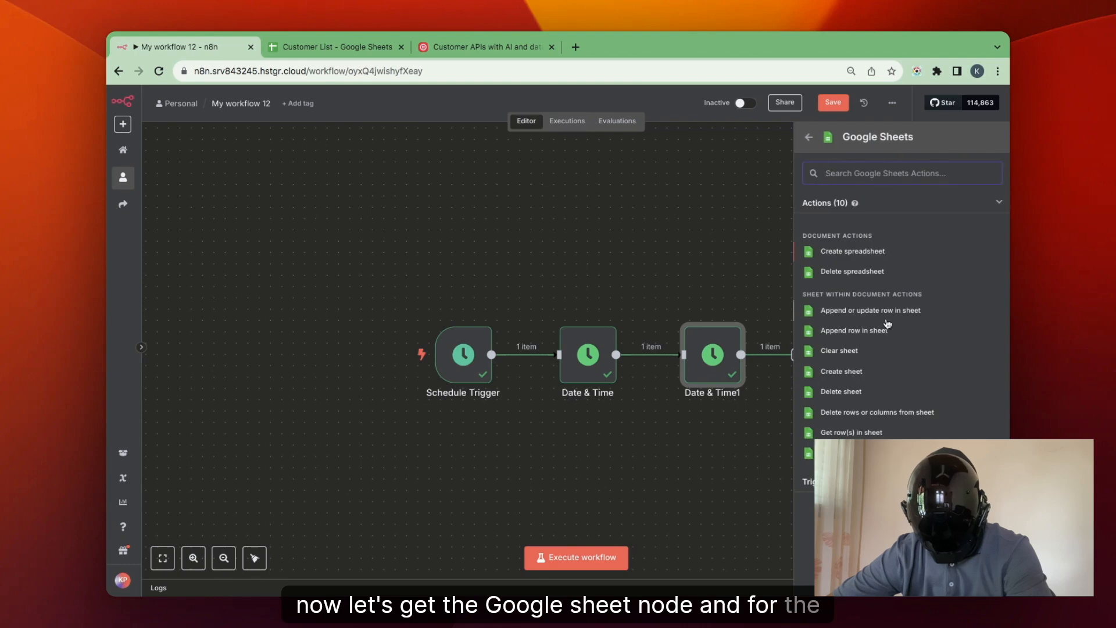
left_click(852, 431)
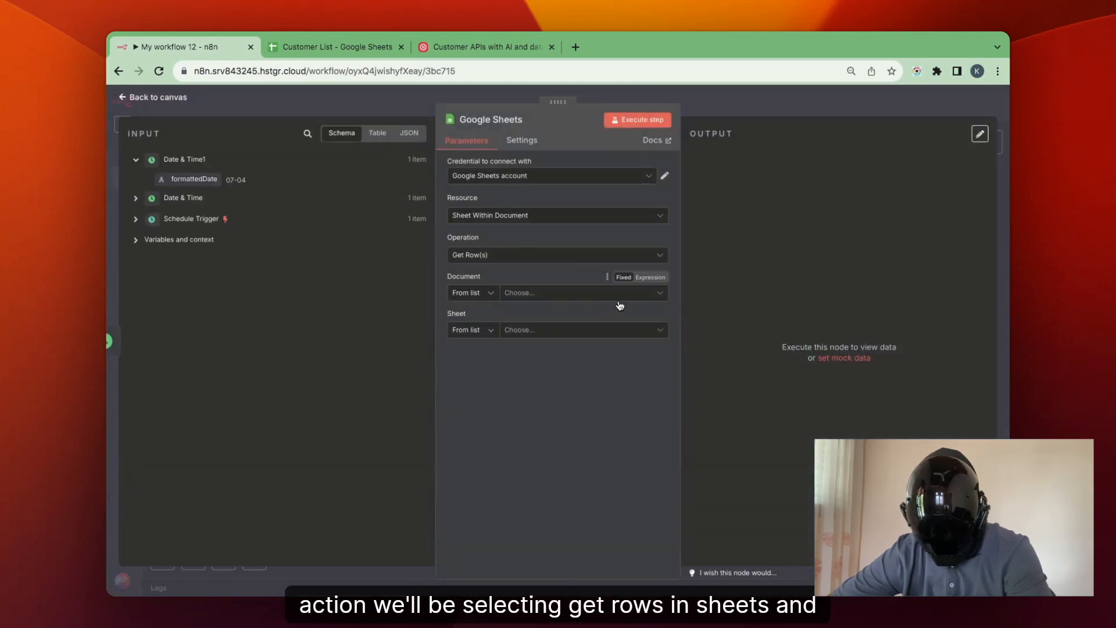
Set the Google Sheets node's document to Customer List and its sheet to Sheet1, and execute the node.
left_click(620, 295)
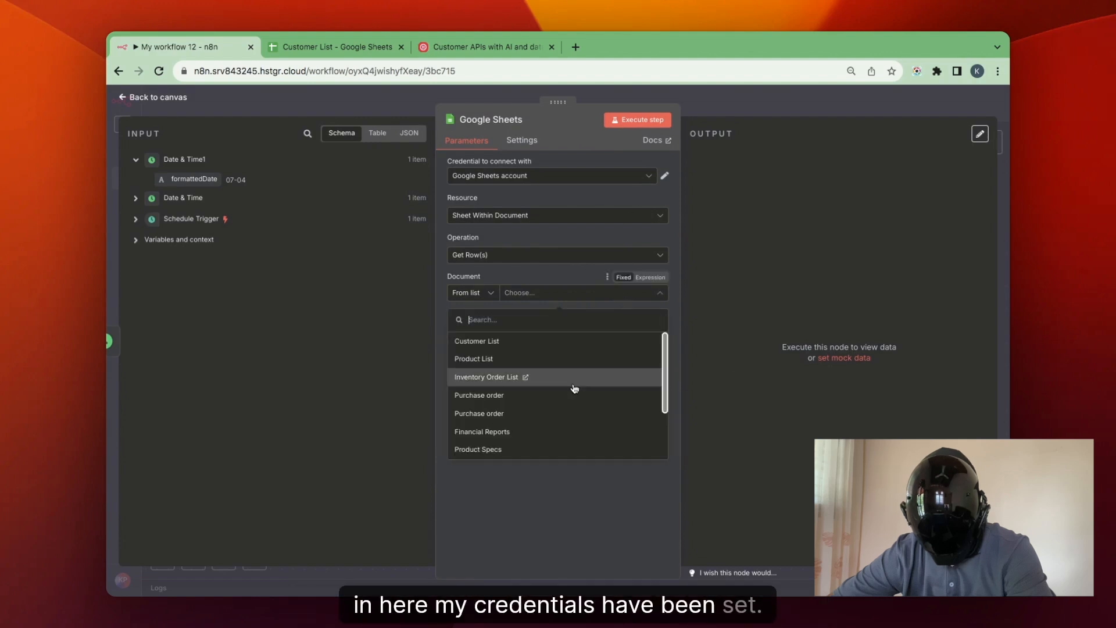
left_click(587, 347)
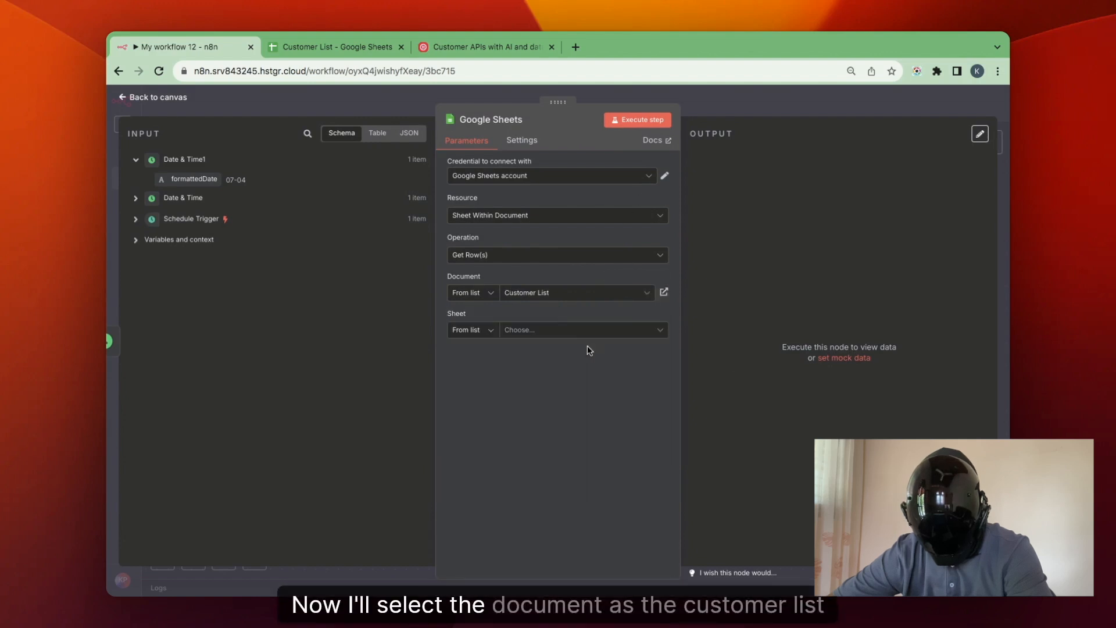
left_click(607, 331)
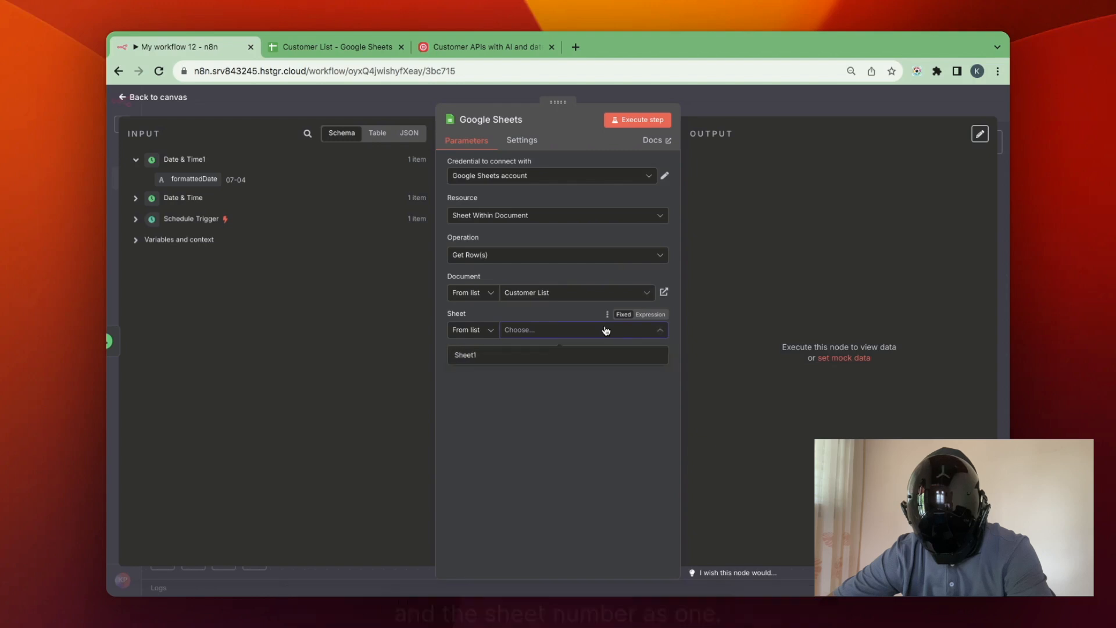
left_click(584, 359)
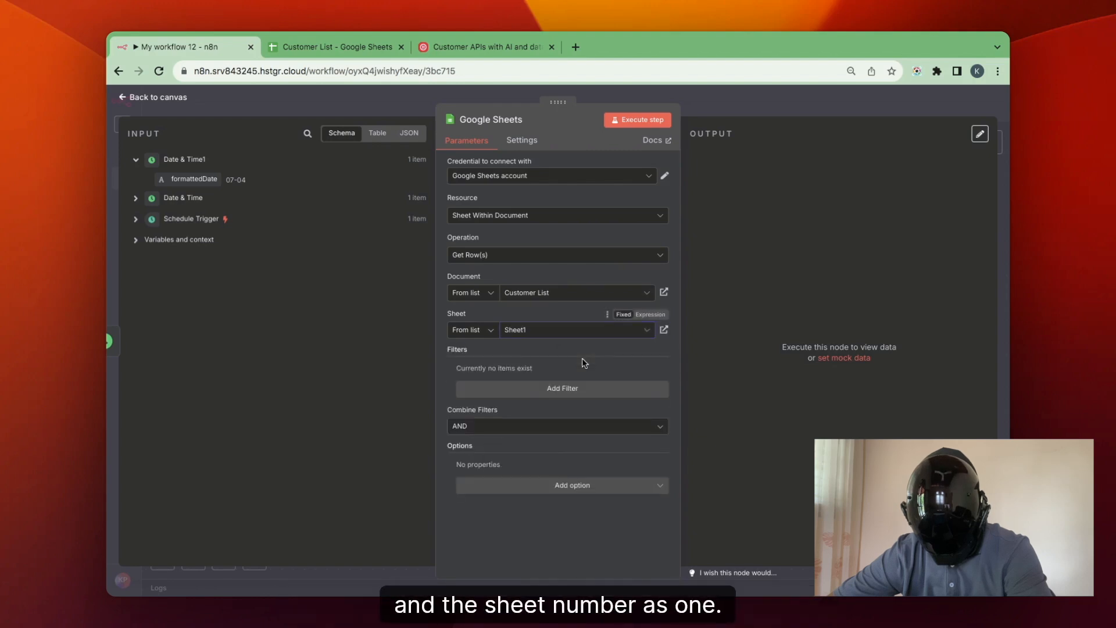
left_click(661, 121)
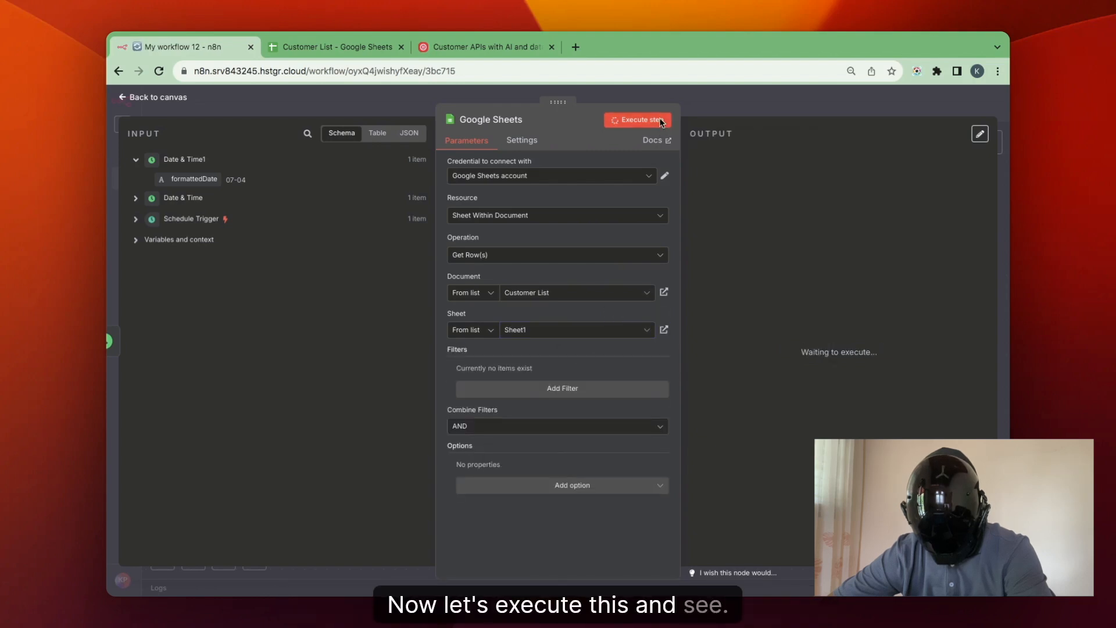
Add a filter matching the Date of Birth column to formattedDate, execute the Google Sheets node, and return to the canvas.
left_click(535, 396)
left_click(524, 453)
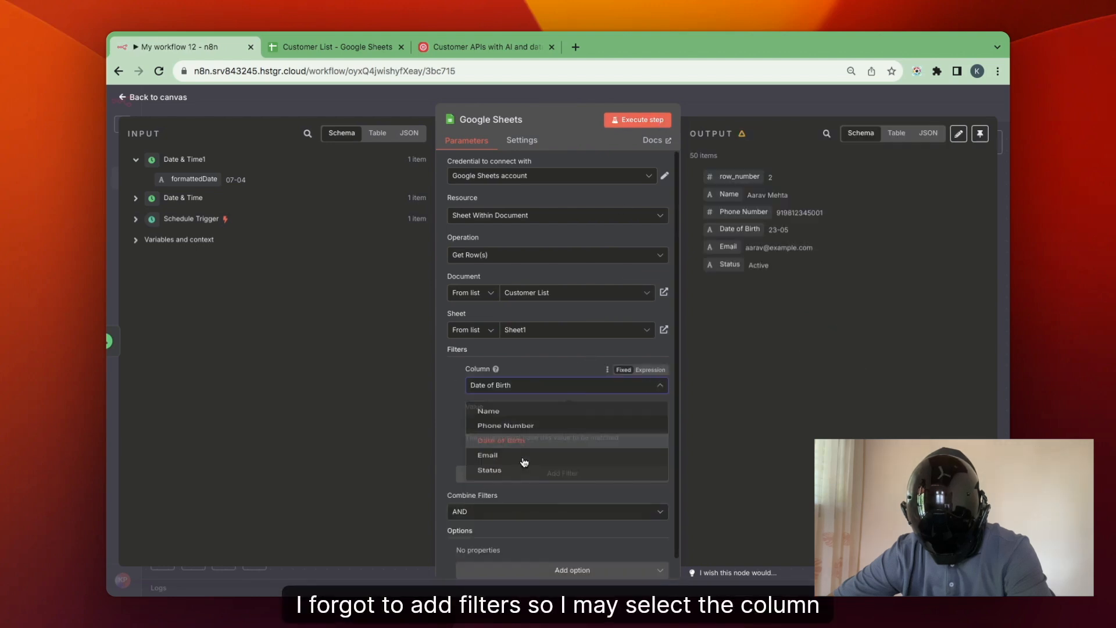
left_click_drag(186, 180, 485, 425)
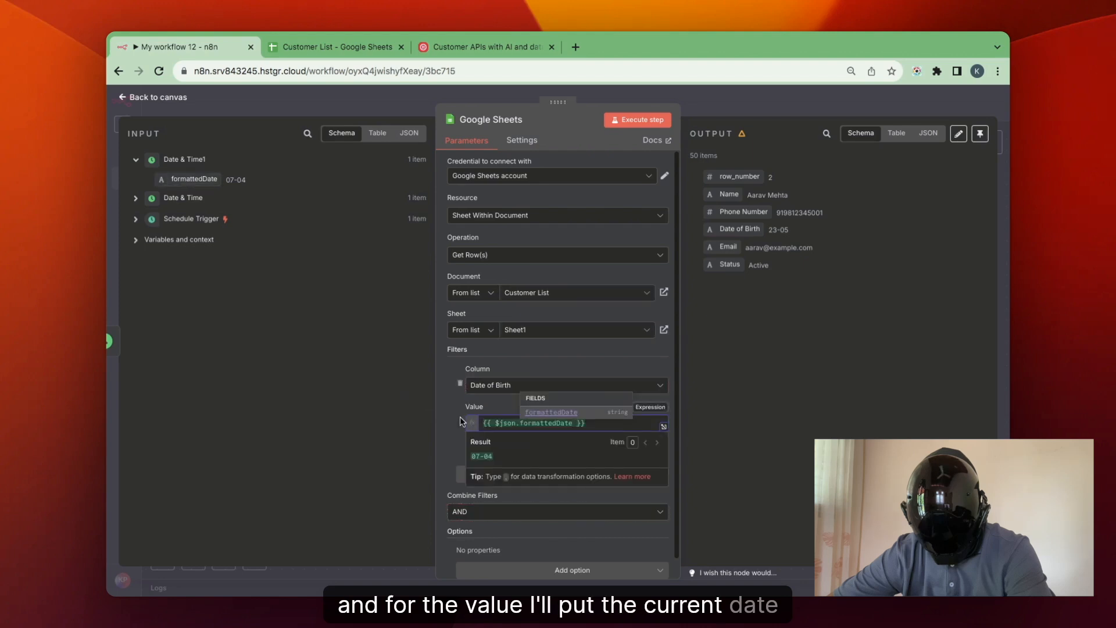
left_click(641, 120)
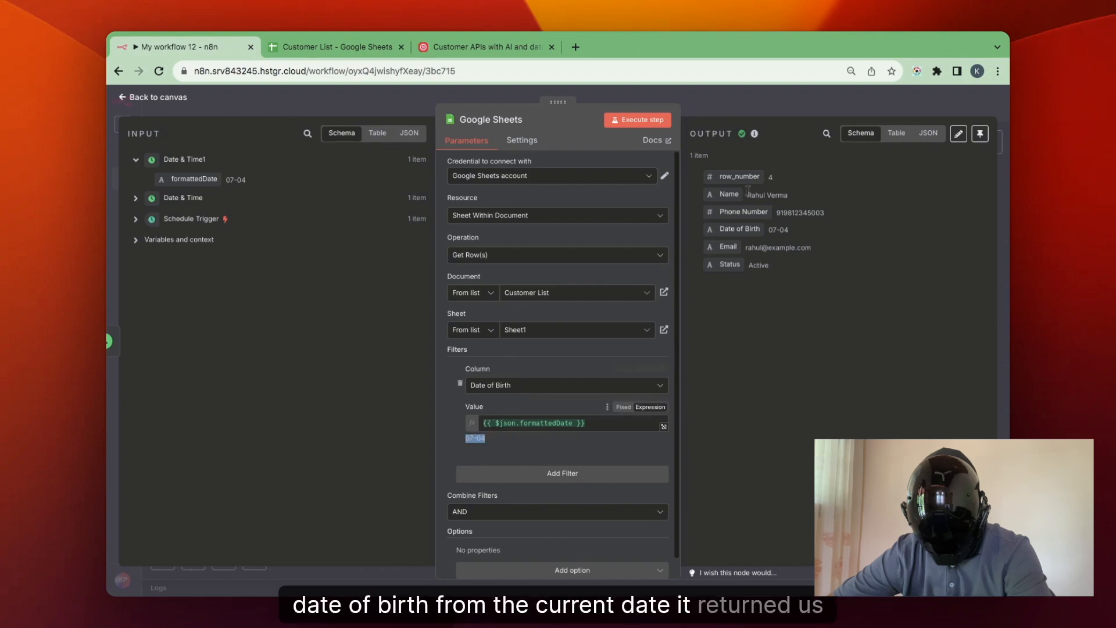
left_click(764, 102)
Add a Split Out node after the Google Sheets node.
left_click(735, 368)
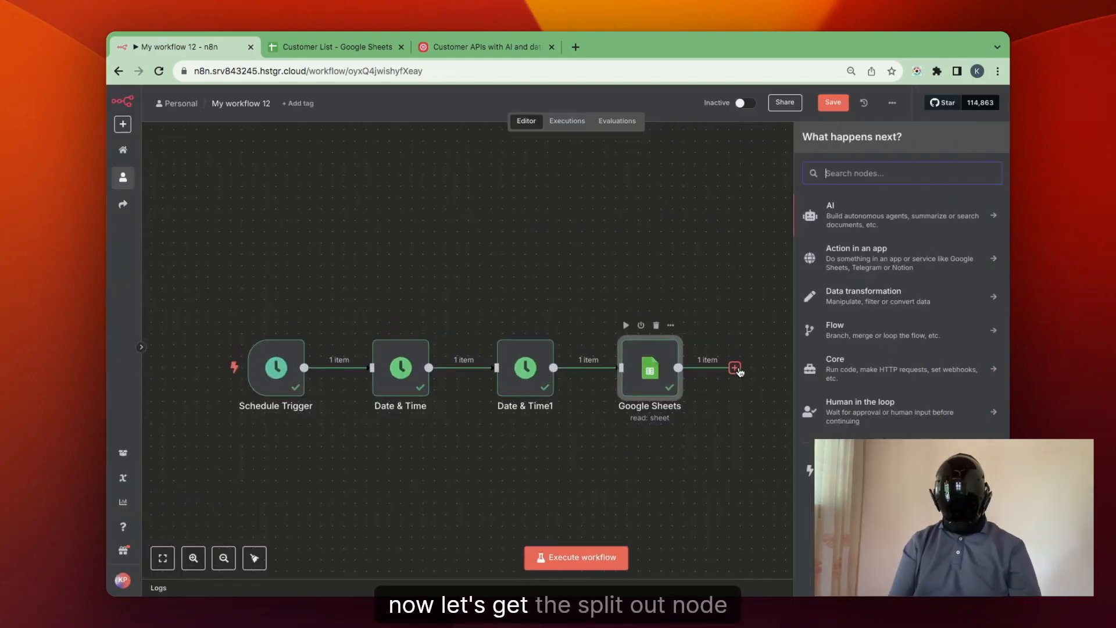
type("slit")
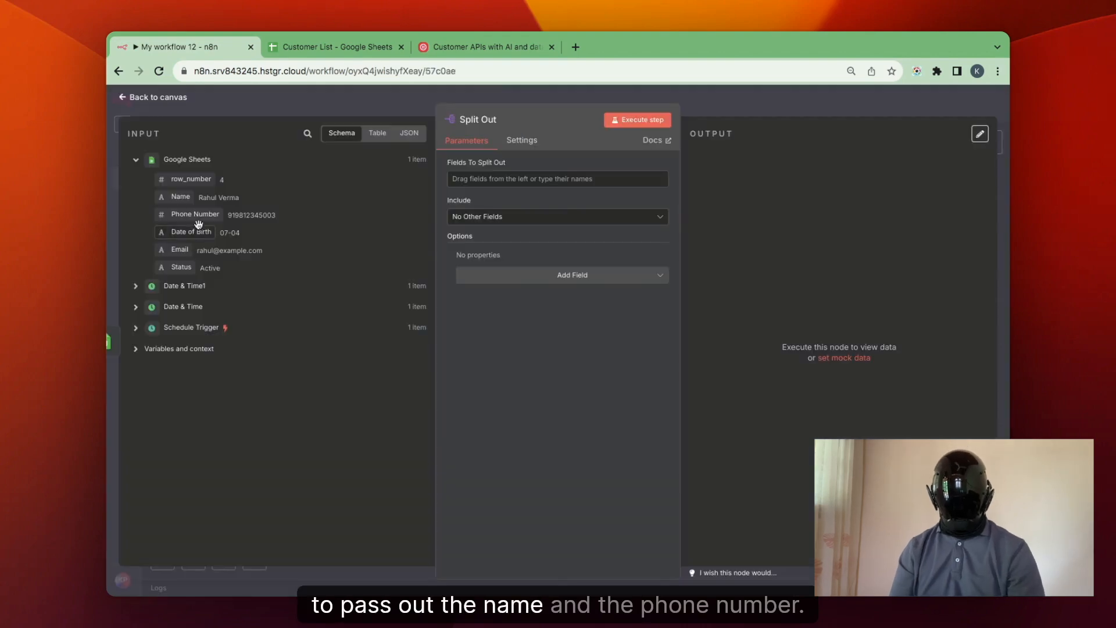
left_click(928, 213)
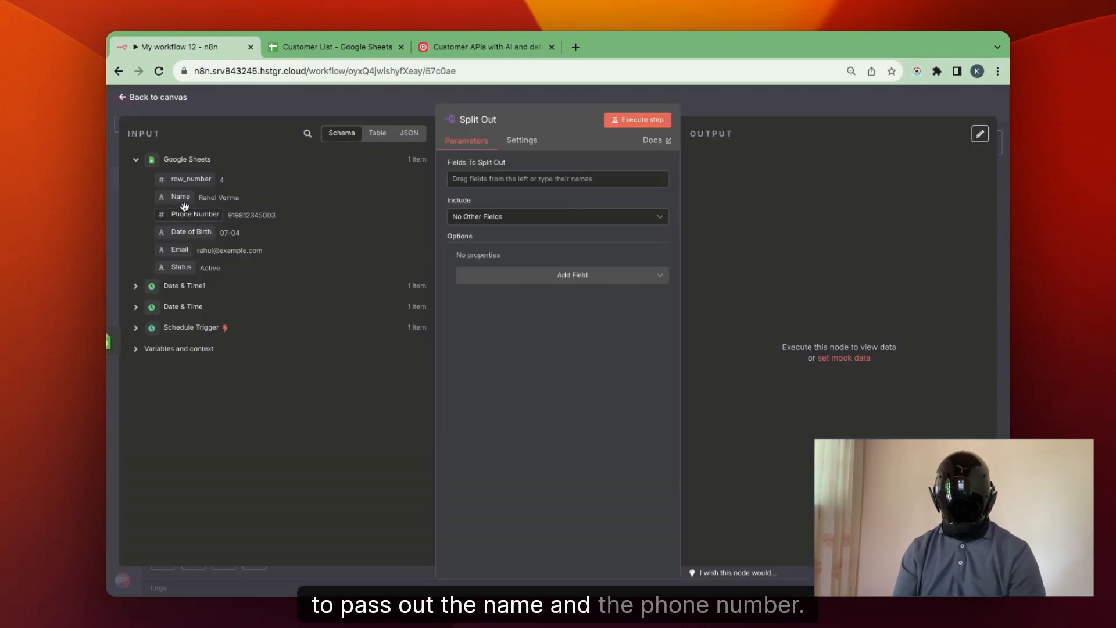
Set Name and Phone Number as the fields to split out, execute the Split Out node, and return to the canvas.
left_click_drag(183, 200, 494, 179)
type("Phone Number")
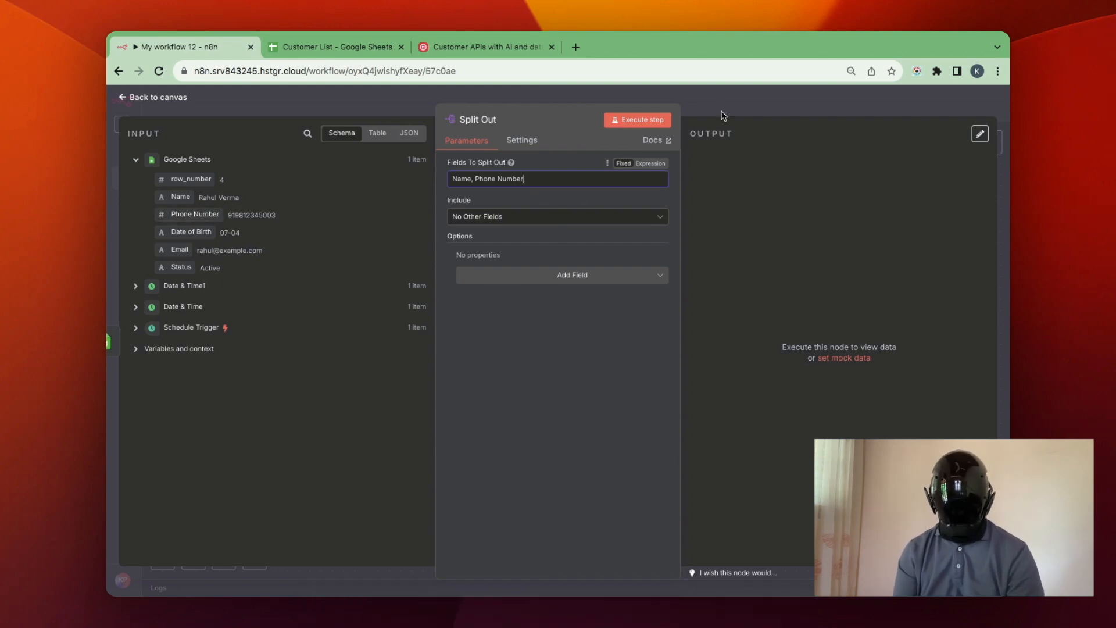
left_click(655, 122)
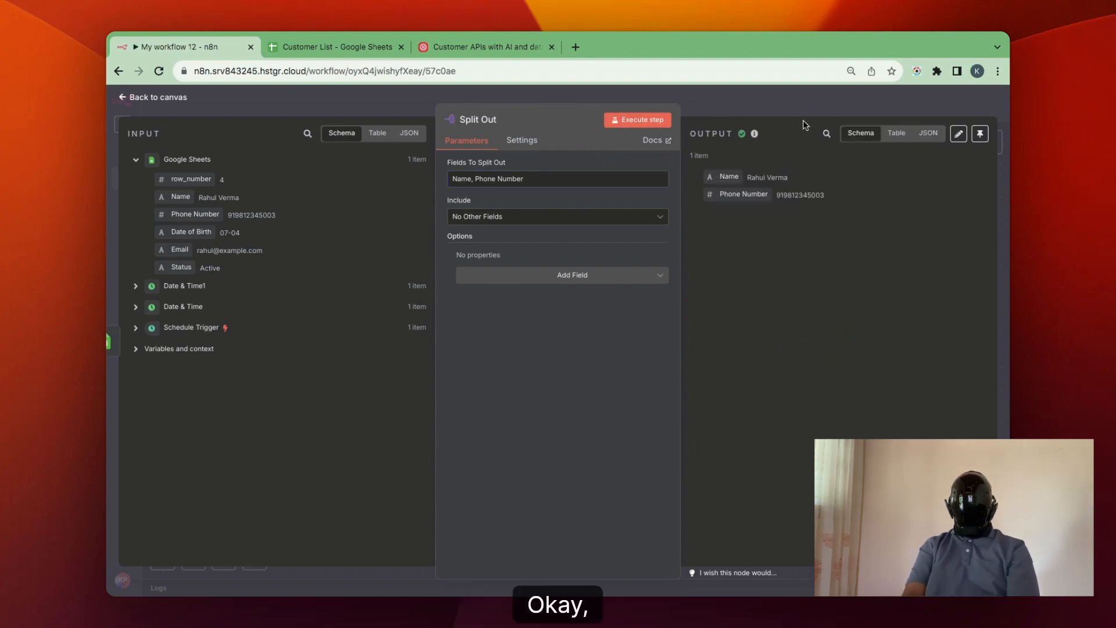
left_click(815, 112)
Add an Edit Fields node after the Split Out node.
left_click(859, 368)
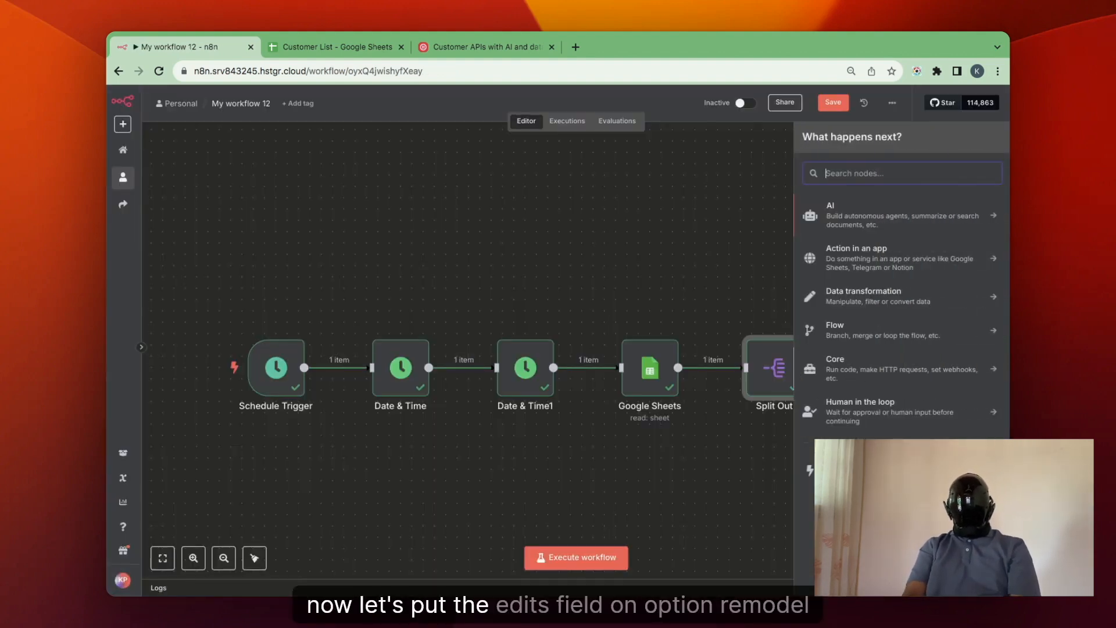
type("edit")
left_click(863, 245)
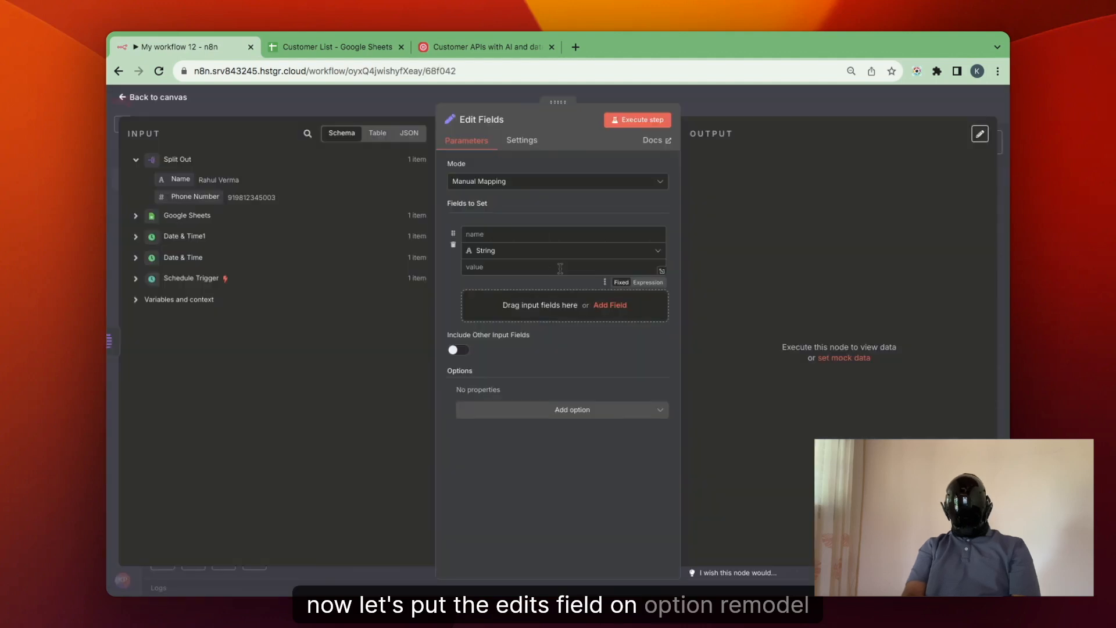
Set a Phone Number string field to a plus sign directly followed by the mapped Phone Number, with no space between them.
left_click(531, 235)
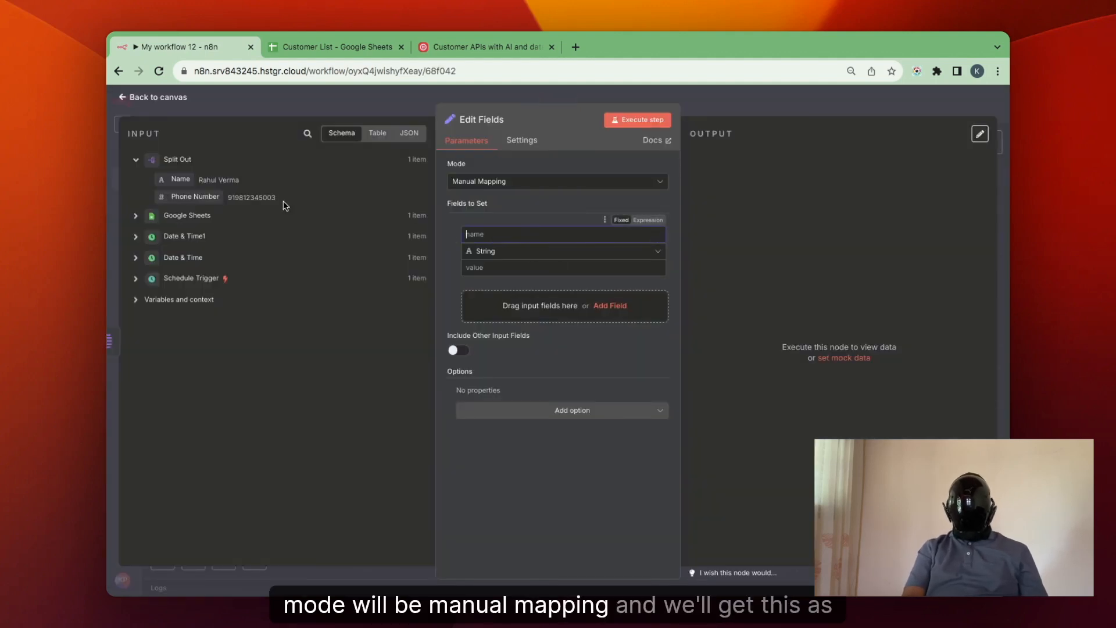
type("Phone Number")
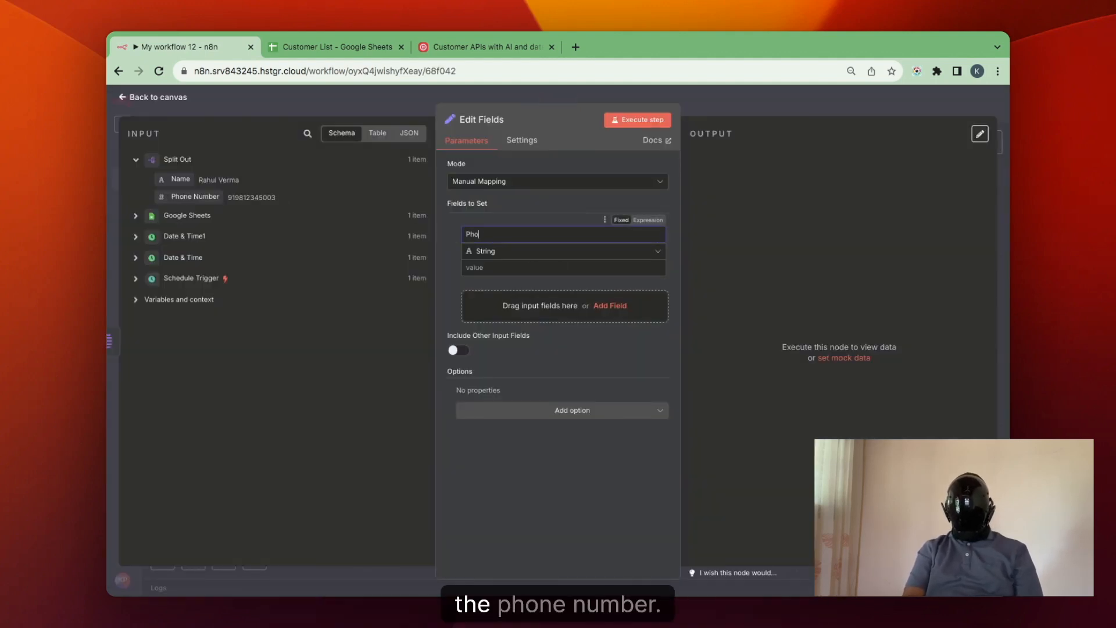
left_click(474, 267)
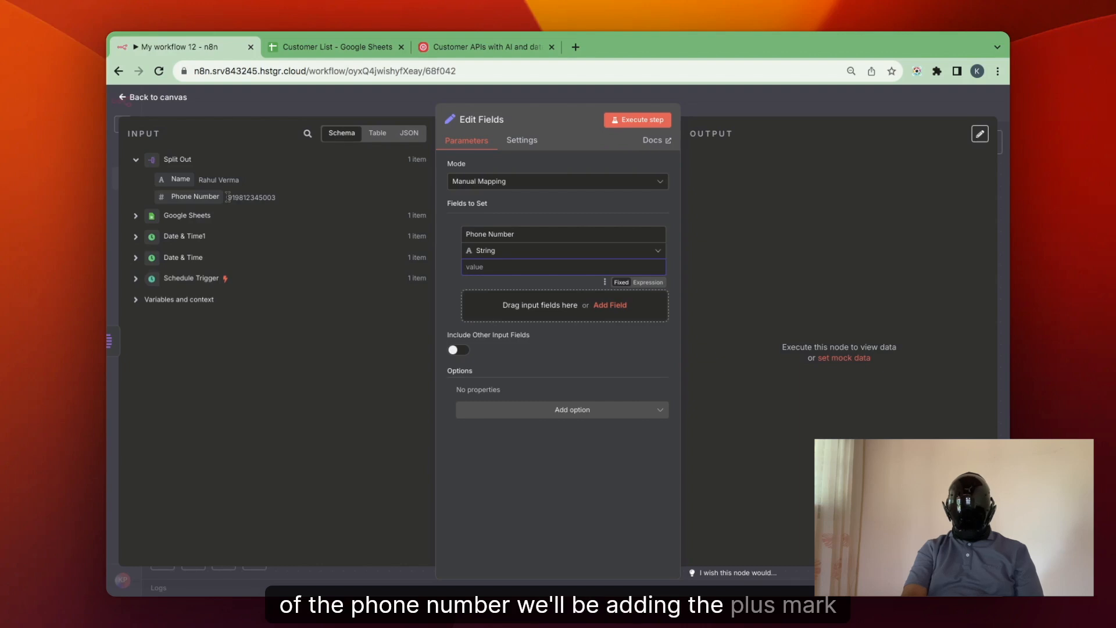
type("+")
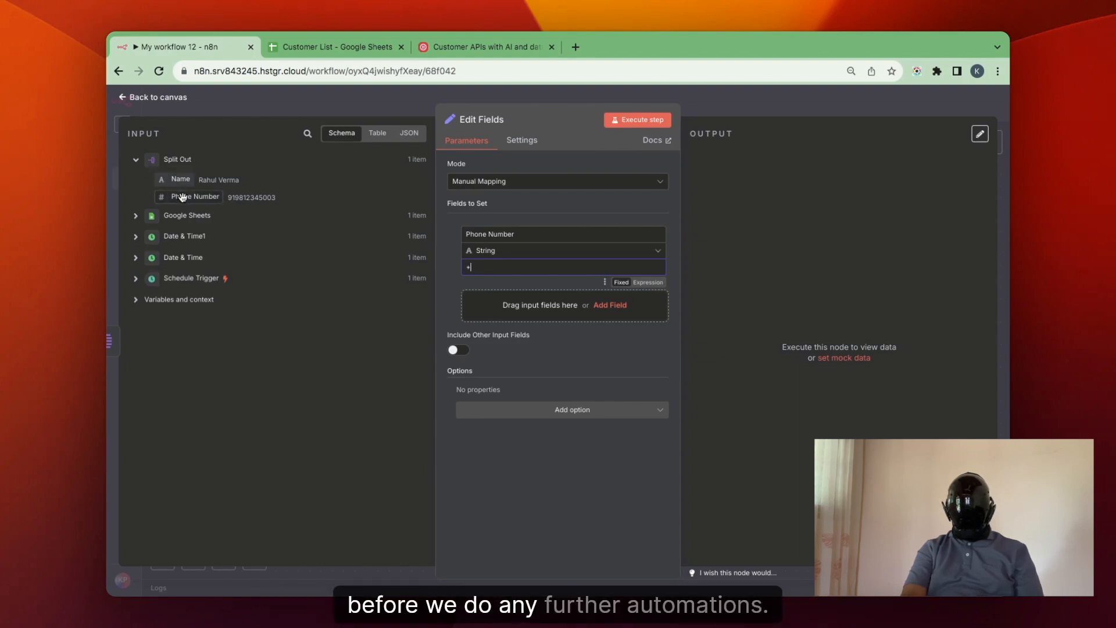
left_click_drag(184, 199, 484, 268)
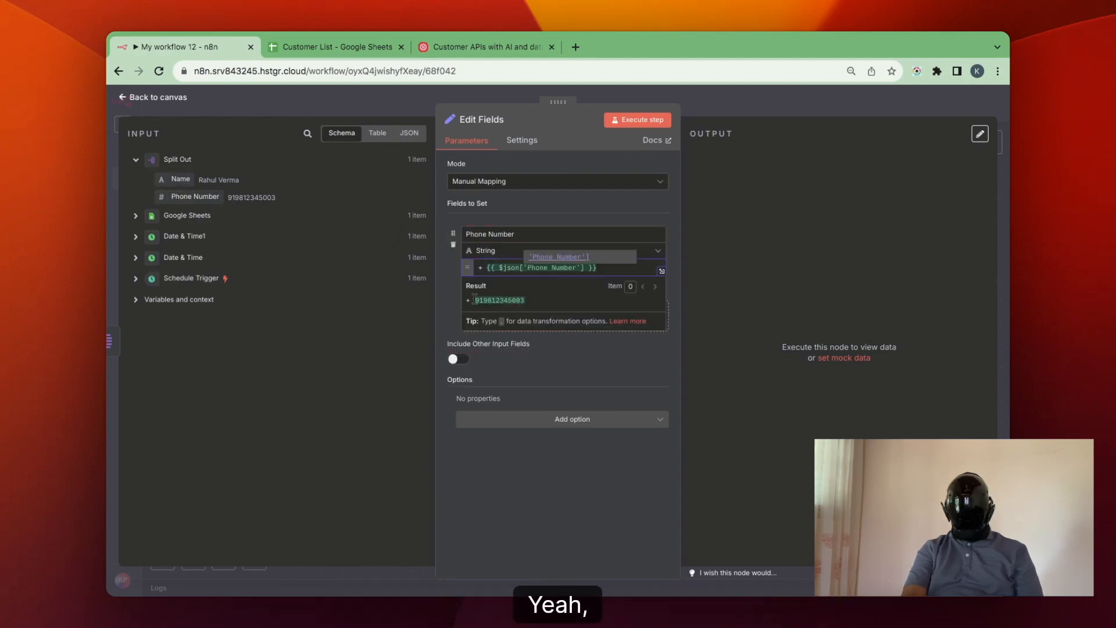
left_click(486, 268)
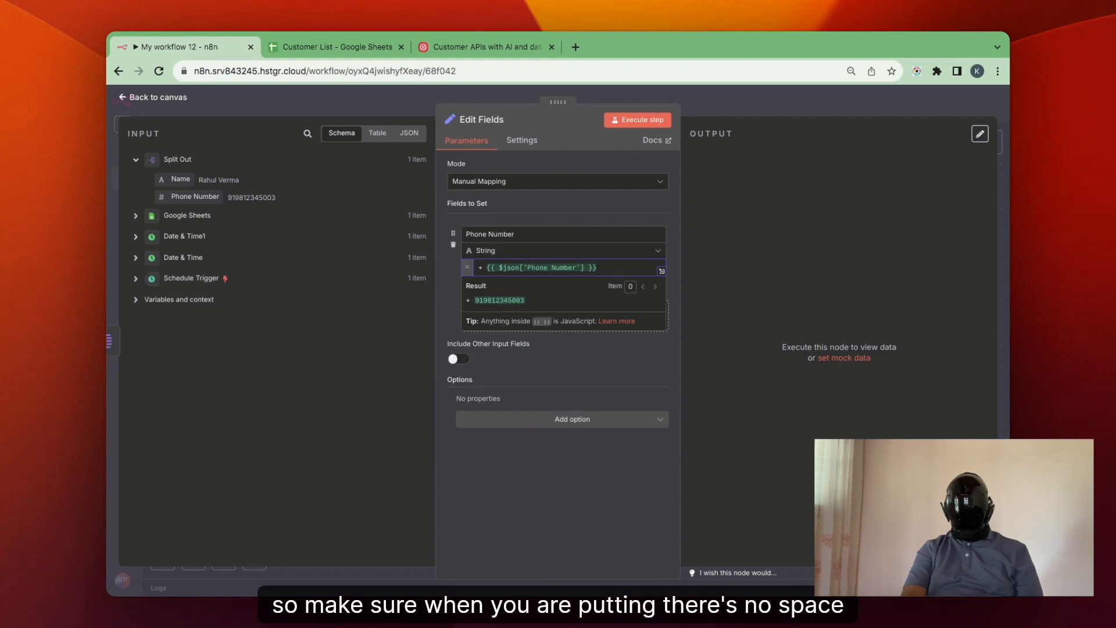
key("BackSpace")
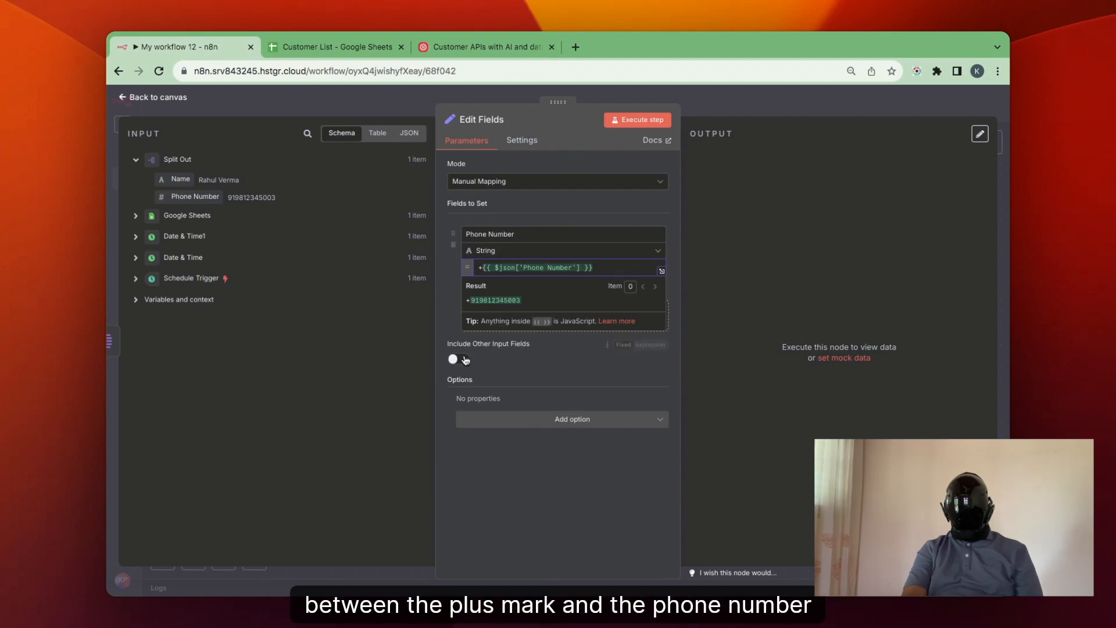
Add a Name string field with the value Mr.{{ $json.Name }}, execute the Edit Fields node, and return to the canvas.
left_click(450, 326)
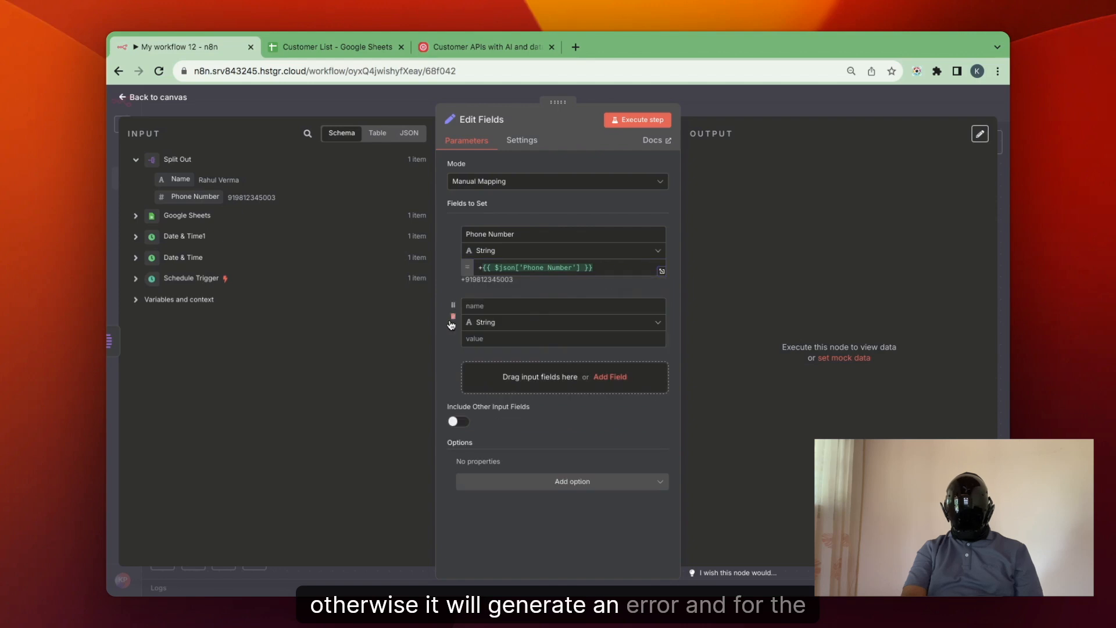
left_click(496, 311)
type("Name")
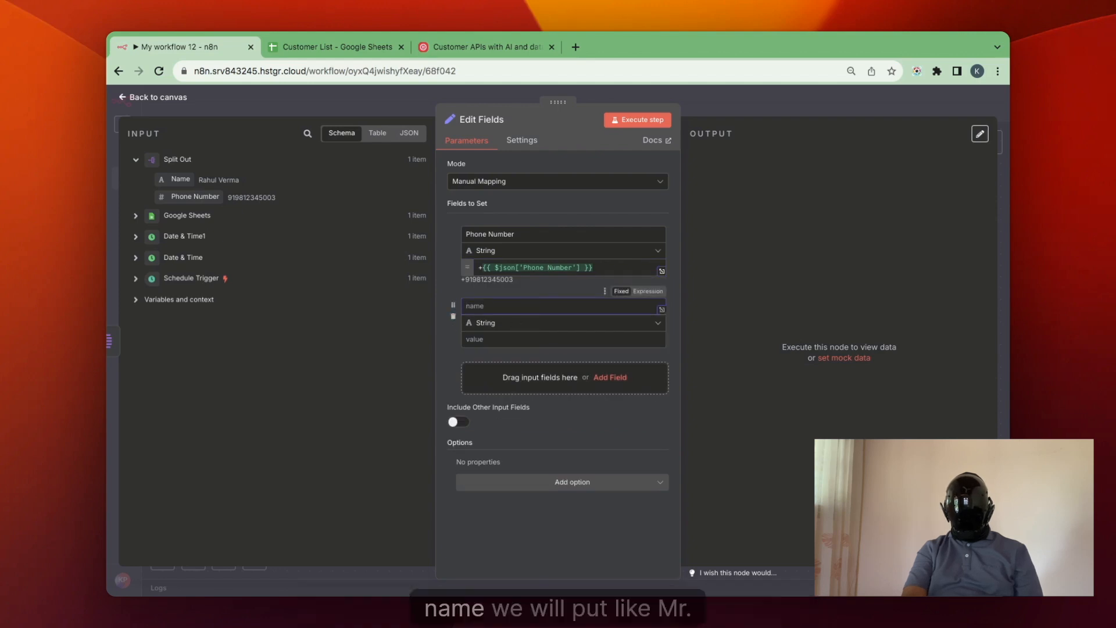
left_click(530, 337)
type("Mr.")
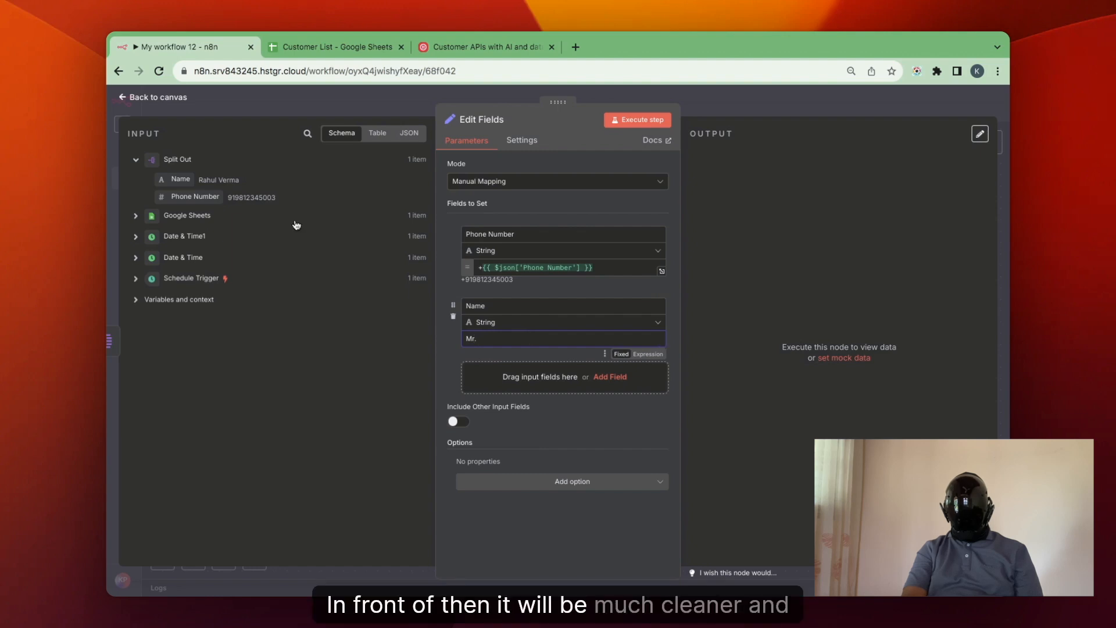
left_click_drag(178, 179, 498, 336)
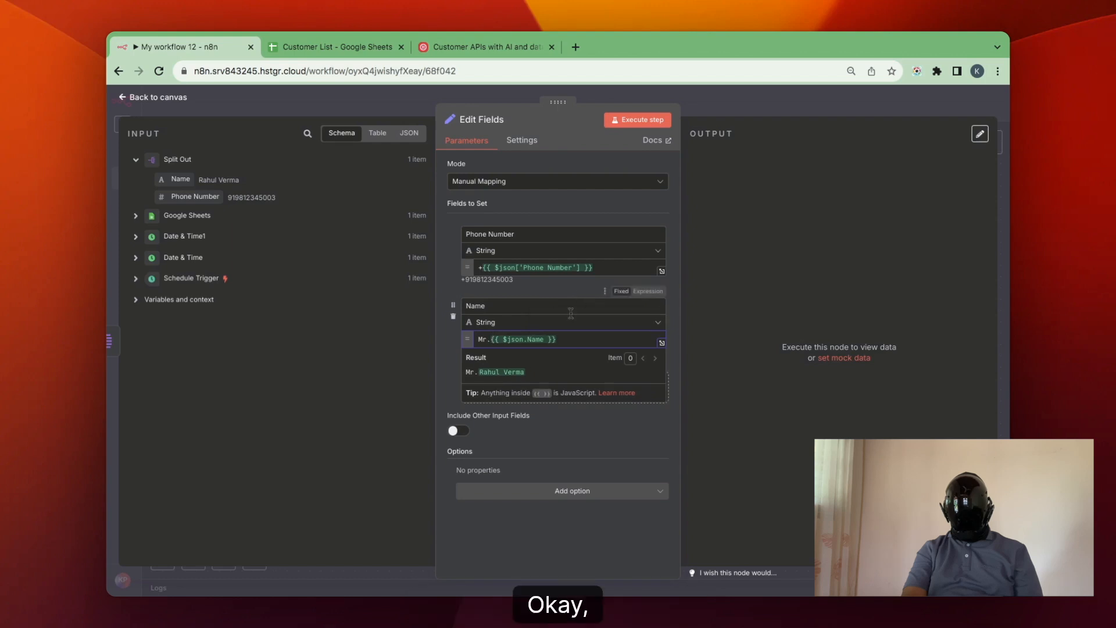
left_click(453, 364)
left_click(627, 122)
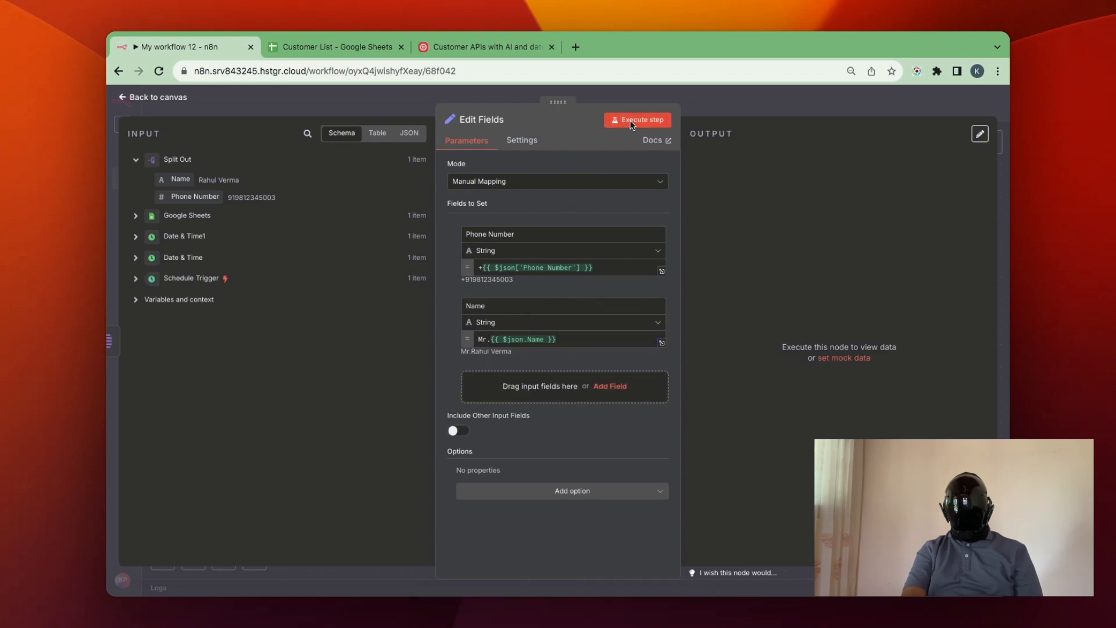
left_click(738, 110)
Add an OpenAI Message a model node after the Edit Fields node.
scroll(845, 332, "right", 3)
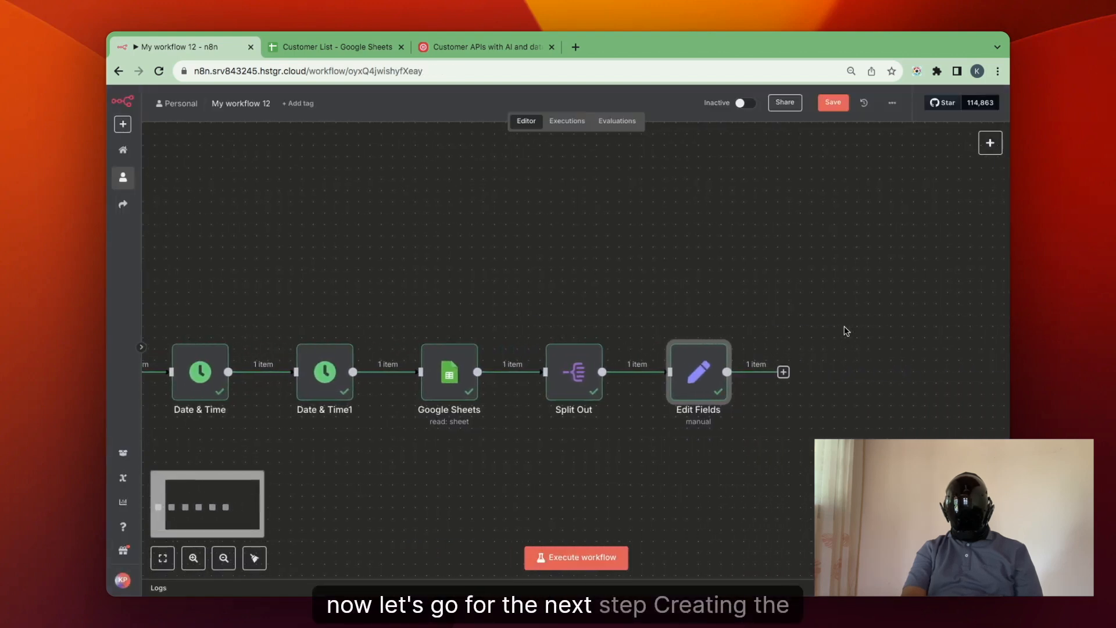
left_click(769, 372)
type("open")
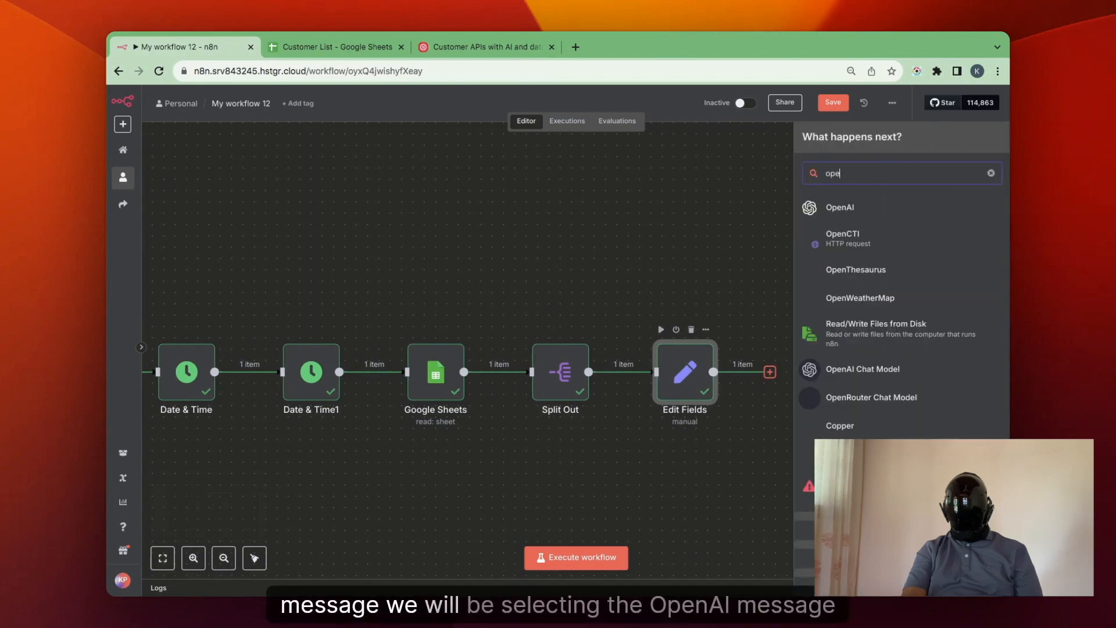
left_click(888, 210)
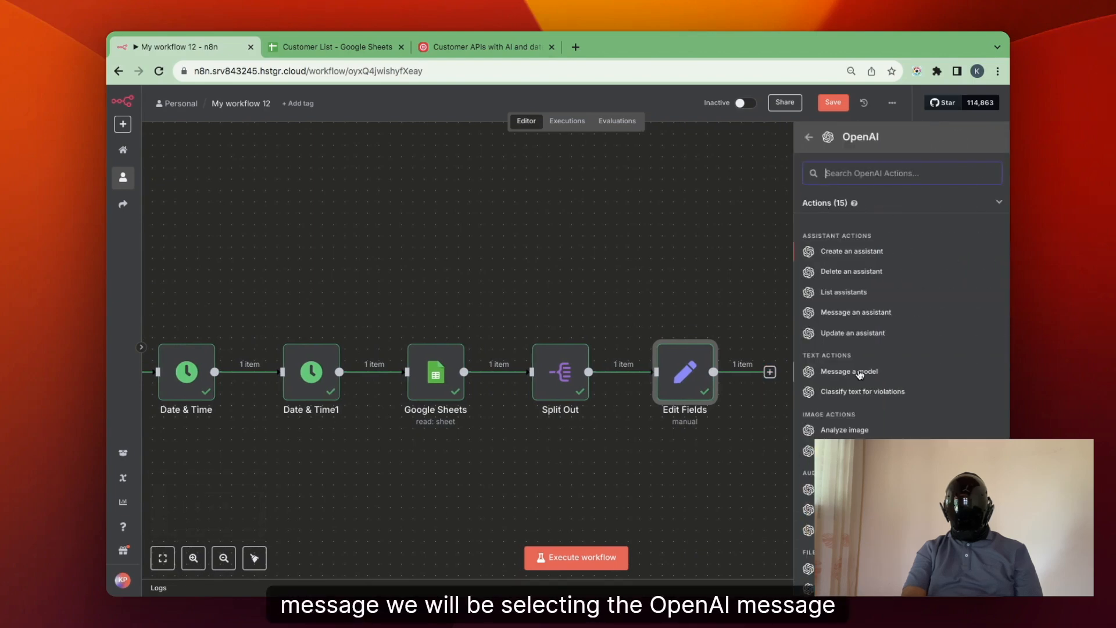
left_click(859, 371)
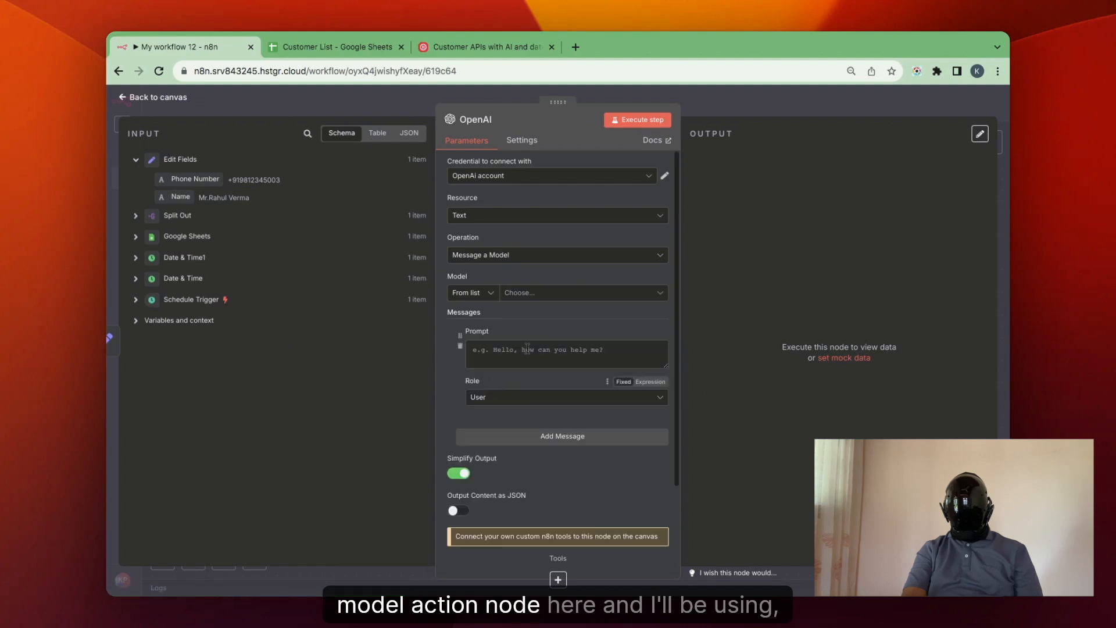
Choose O3-MINI from the list as the OpenAI node's model.
left_click(565, 293)
scroll(544, 386, "down", 5)
scroll(544, 386, "down", 5)
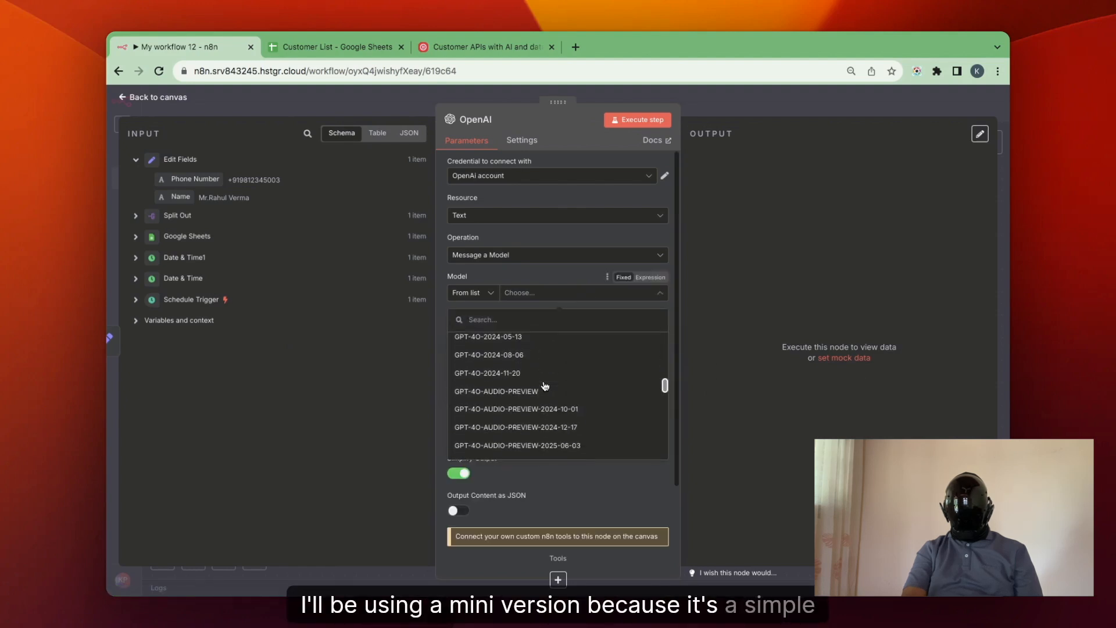
scroll(543, 386, "down", 10)
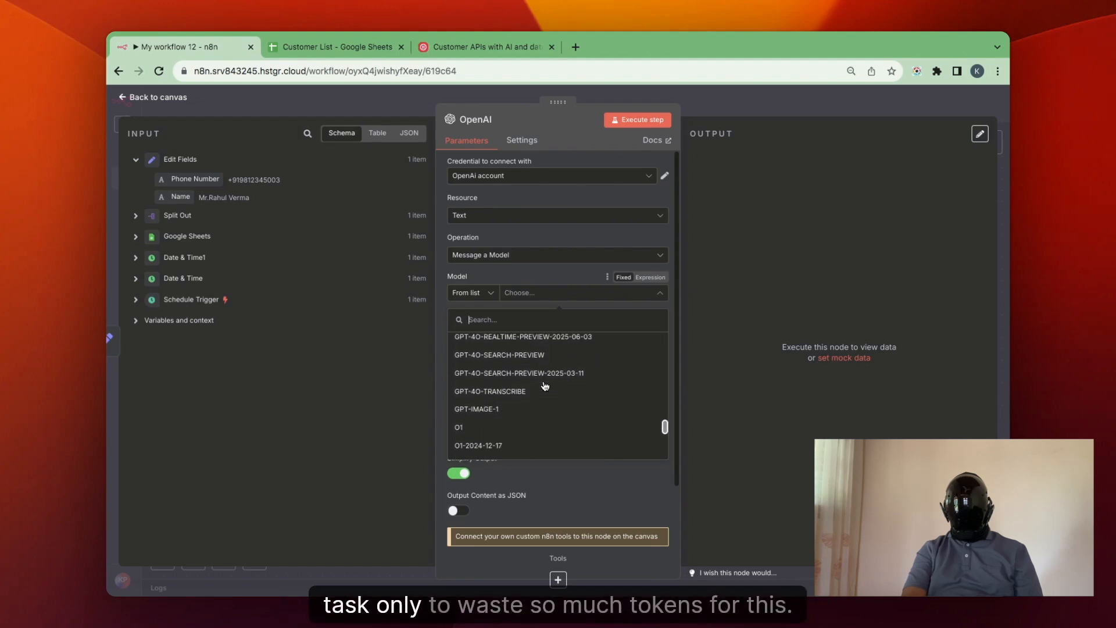
left_click(529, 381)
Set the prompt to "write a brief birthday wish to this person named {{ $json.Name }} And at last mention From- Marsk AI Team" and execute the node.
left_click(540, 352)
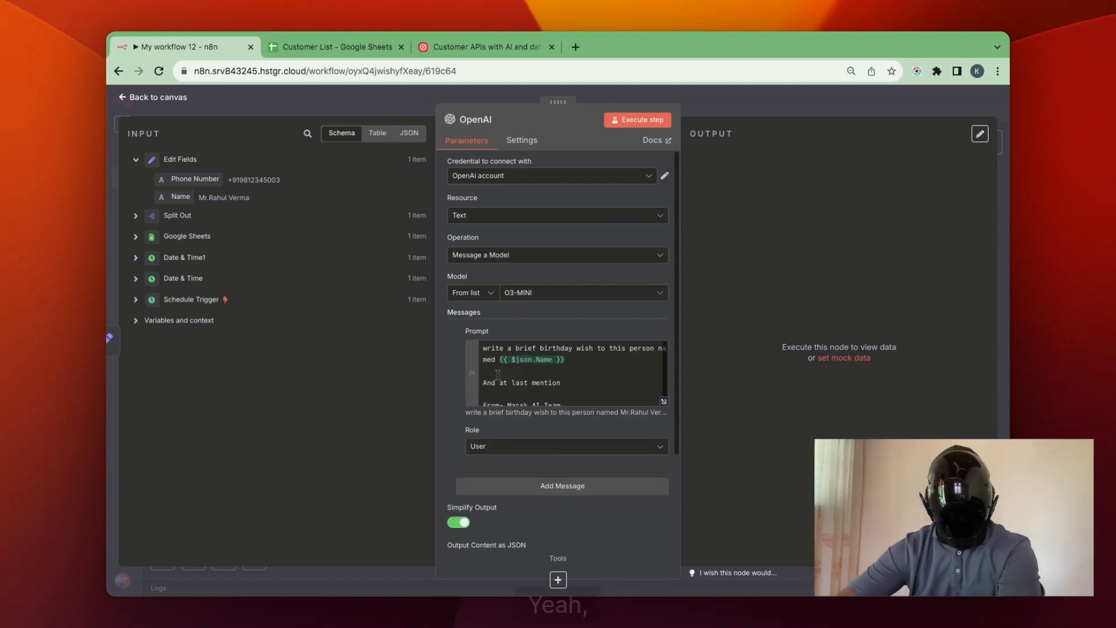
scroll(528, 384, "up", 1)
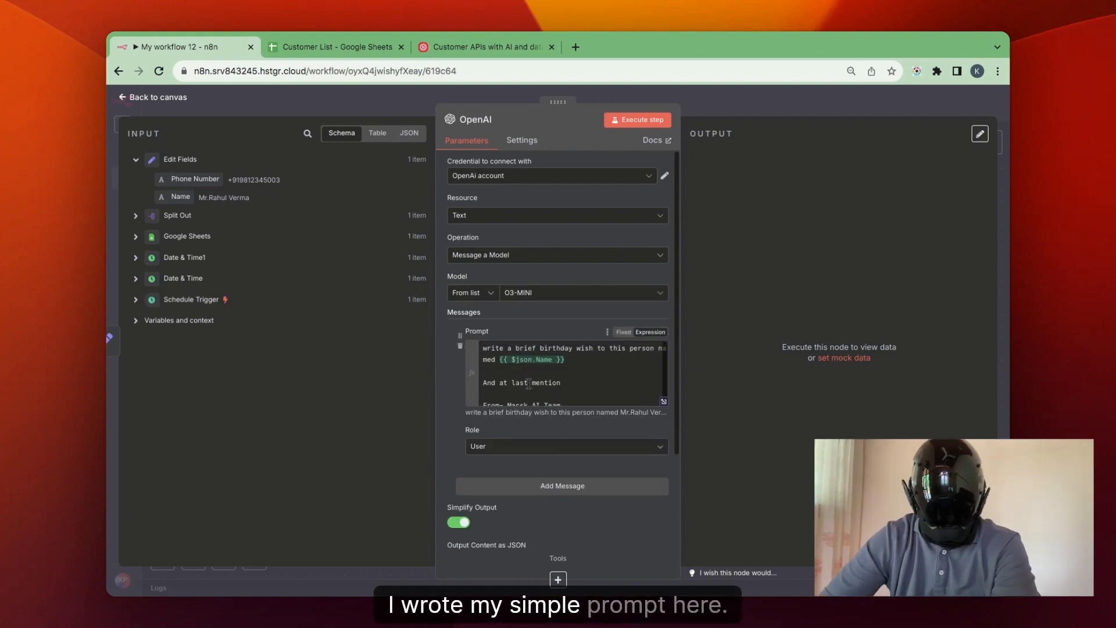
scroll(529, 373, "down", 1)
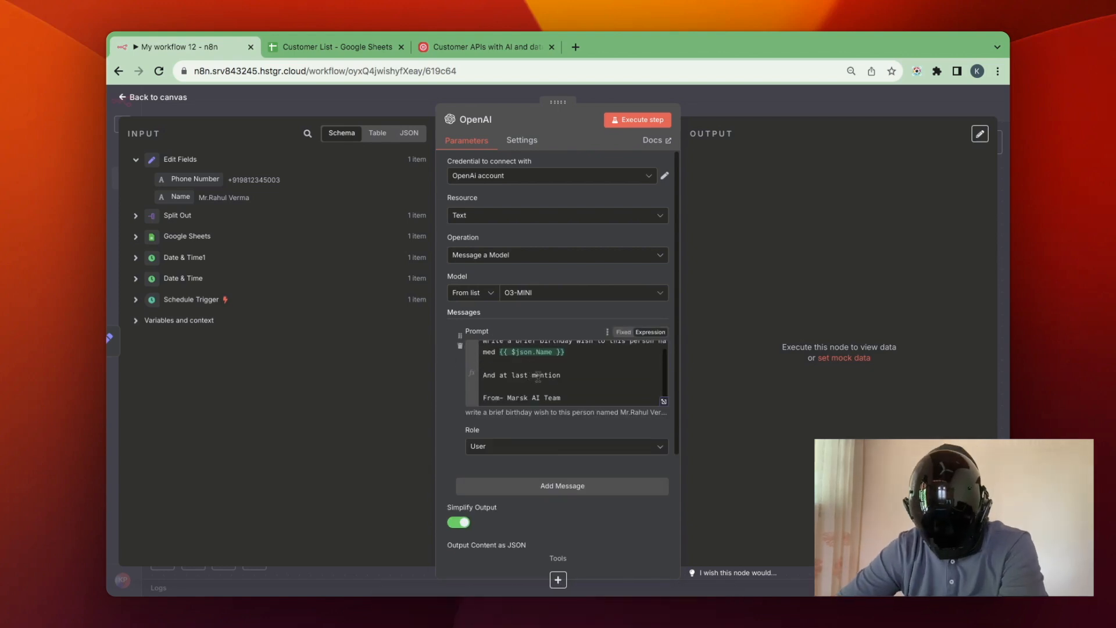
left_click(638, 120)
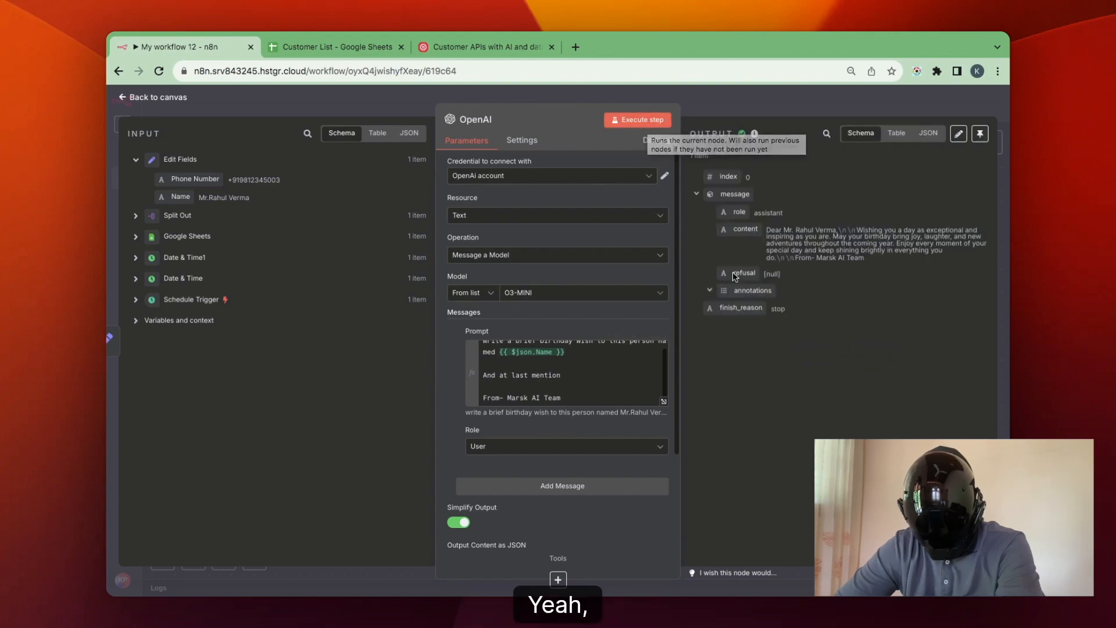
Return to the canvas and add a Twilio Send an SMS/MMS/WhatsApp message node after the OpenAI node.
key("Escape")
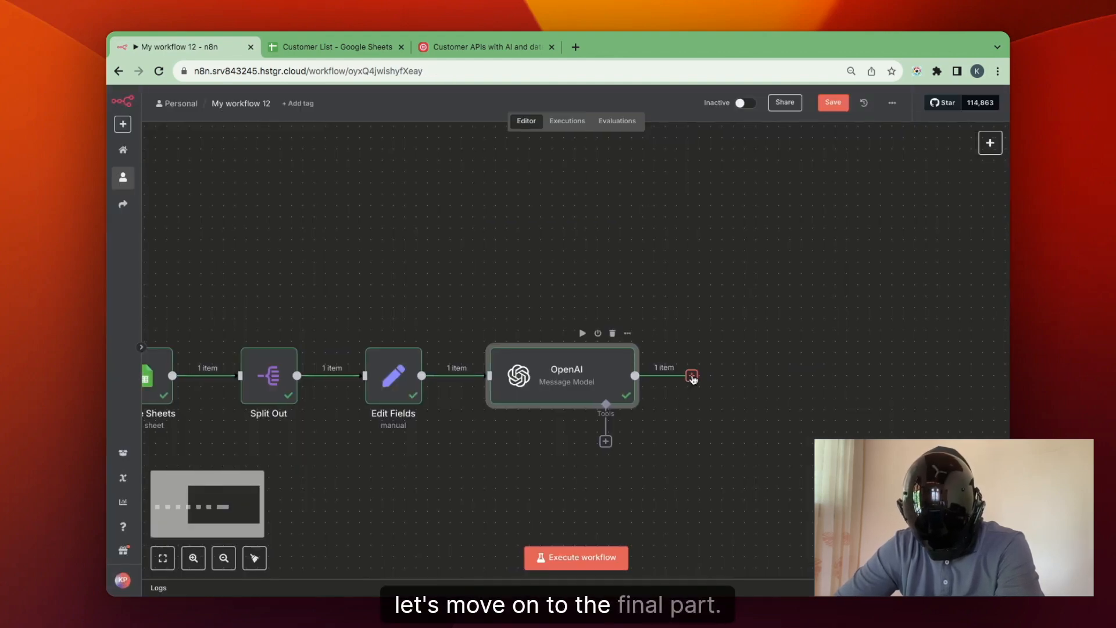
left_click(691, 376)
type("twil")
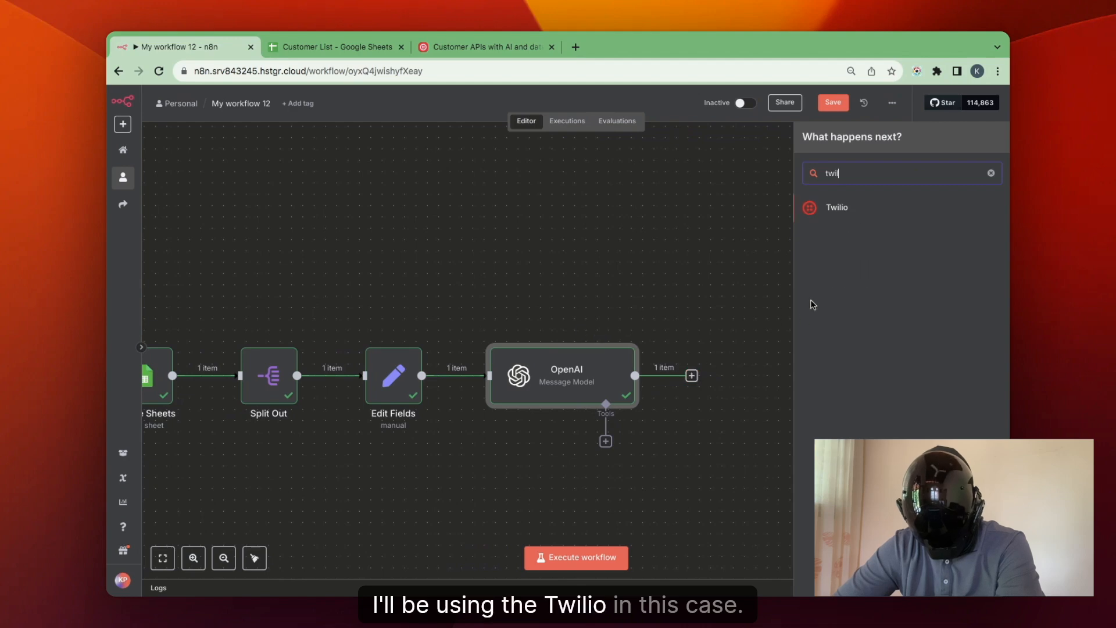
left_click(880, 212)
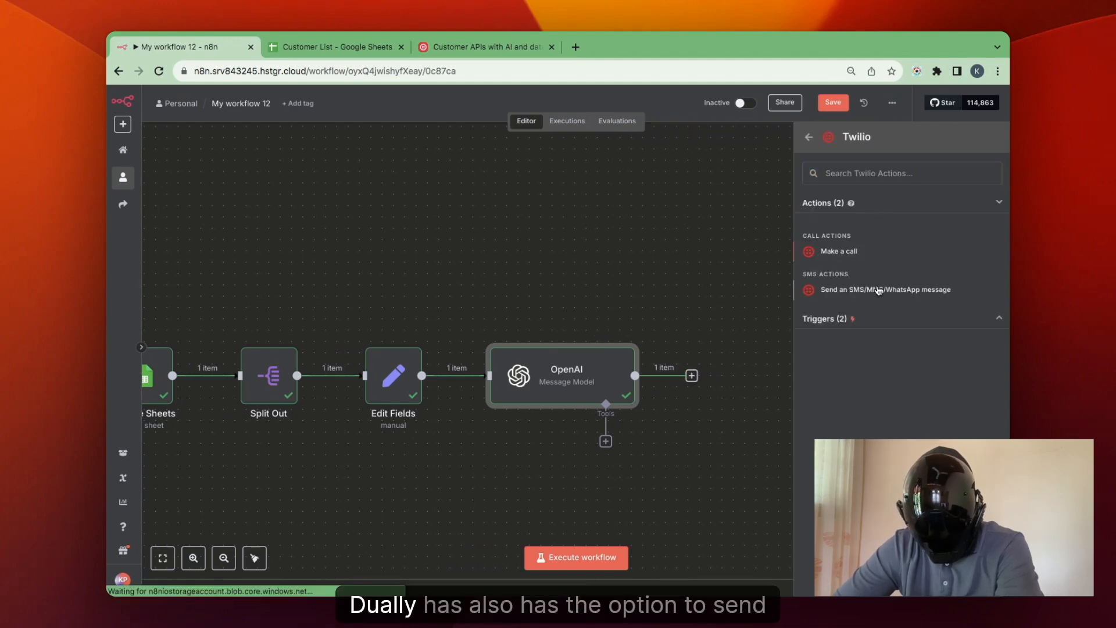
left_click(877, 286)
left_click(459, 366)
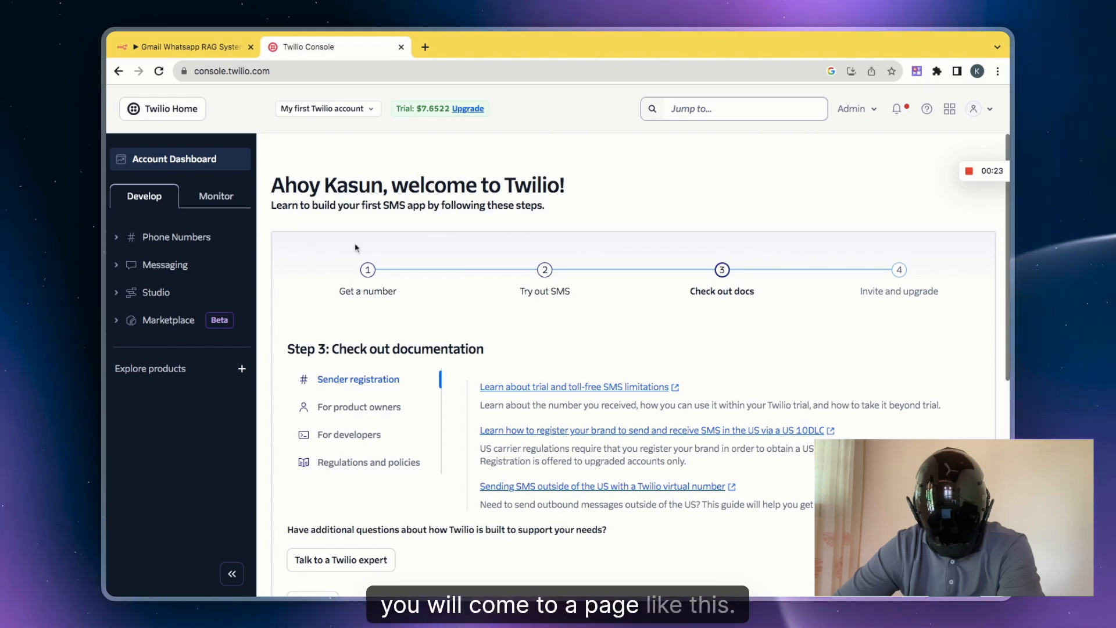
Copy the Account SID and Auth Token from the Twilio Console into the n8n Twilio API credential, then save and close it.
scroll(350, 303, "down", 7)
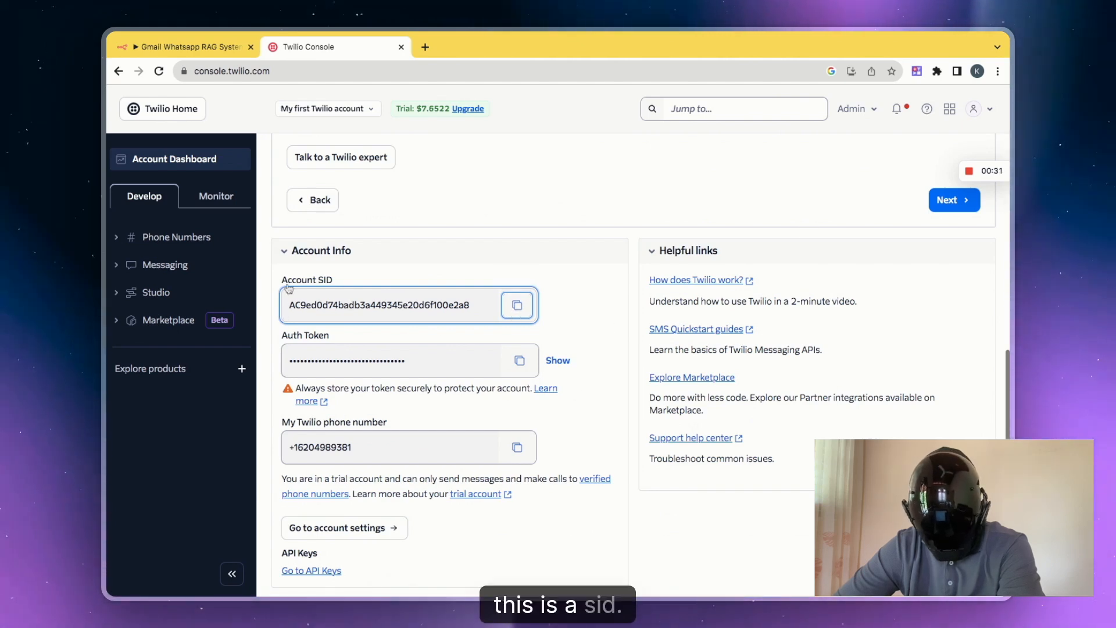
left_click(202, 52)
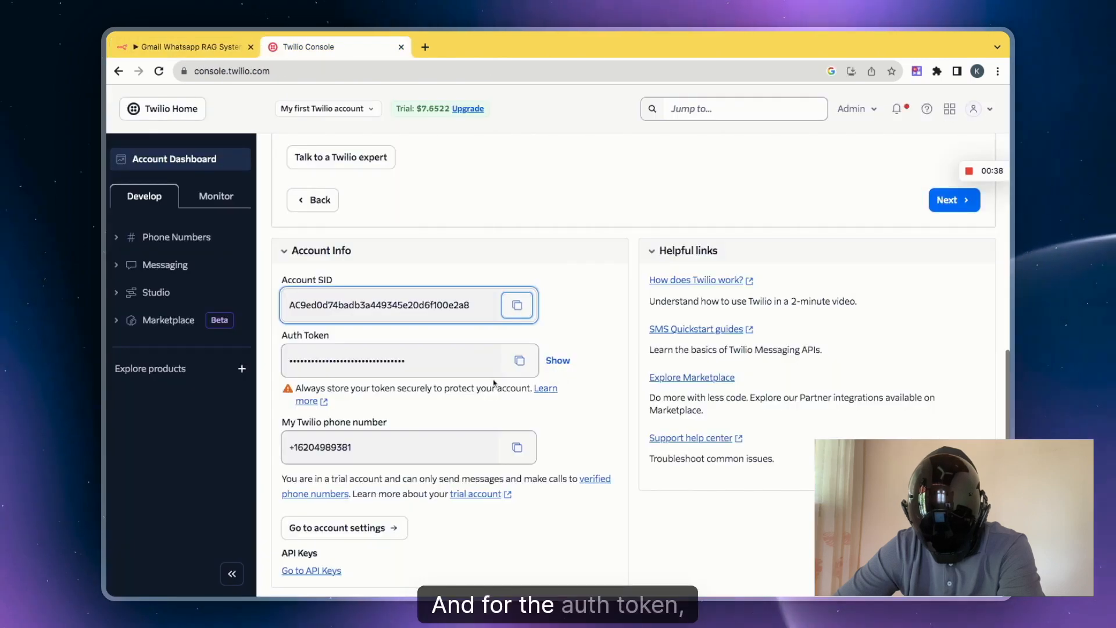
left_click(519, 361)
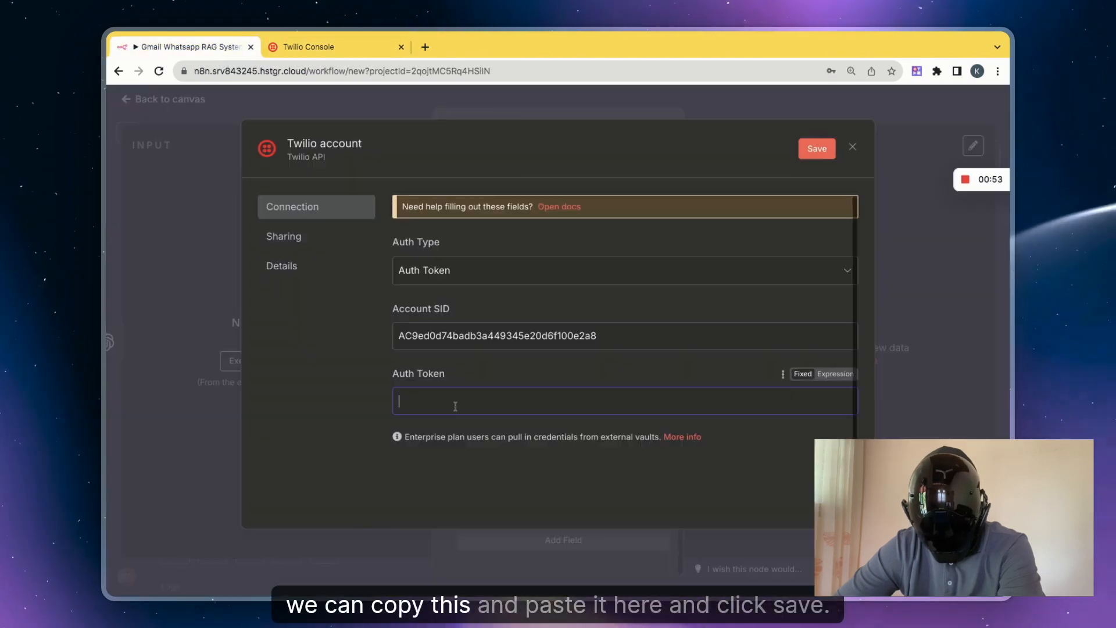
key("ctrl+v")
left_click(817, 148)
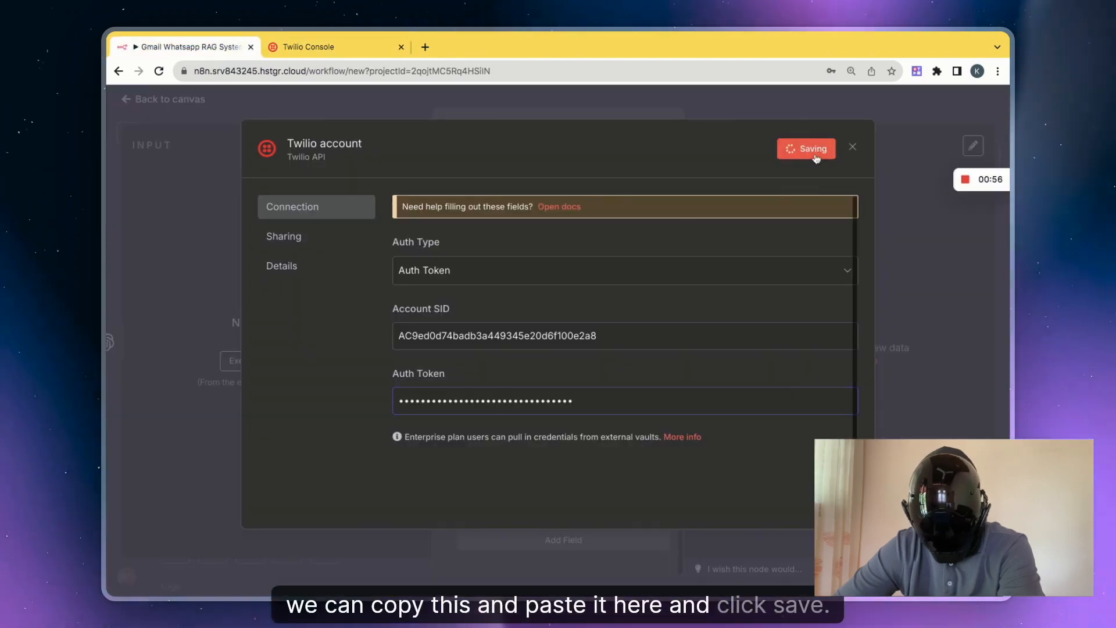
left_click(664, 111)
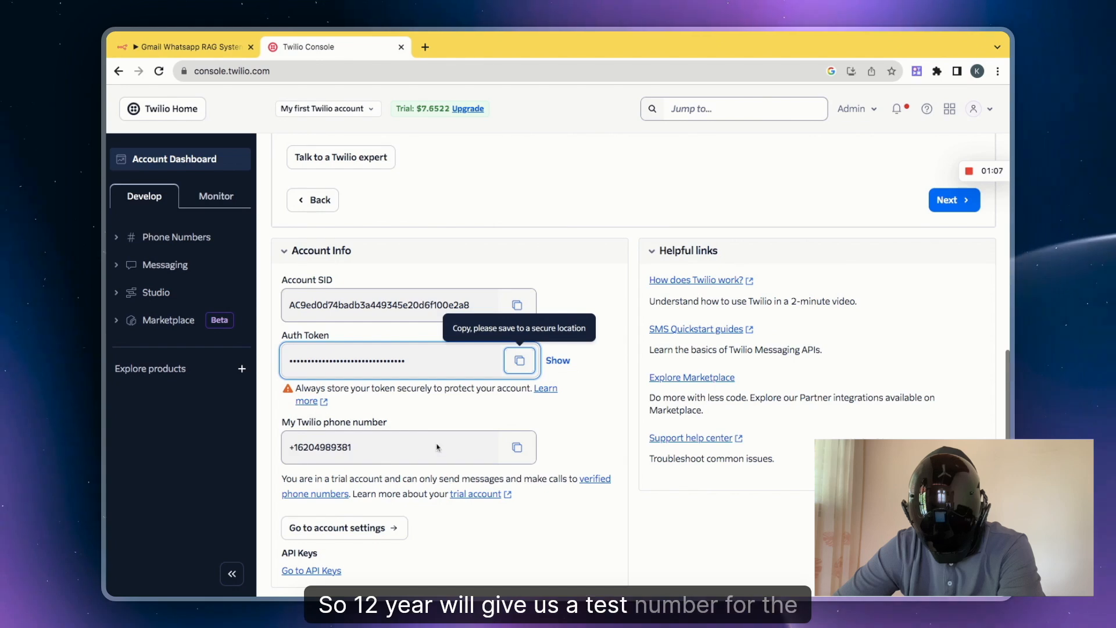
Copy the Twilio phone number from the console's Account Info and paste it into the n8n Twilio node's From field.
left_click(518, 449)
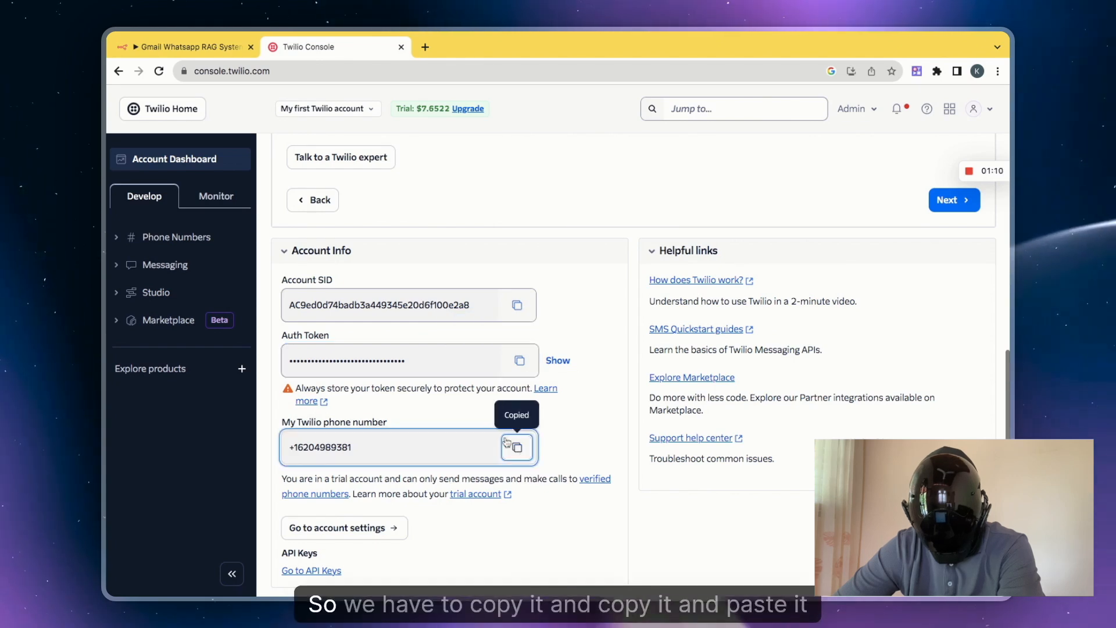
mouse_move(173, 40)
left_click(180, 74)
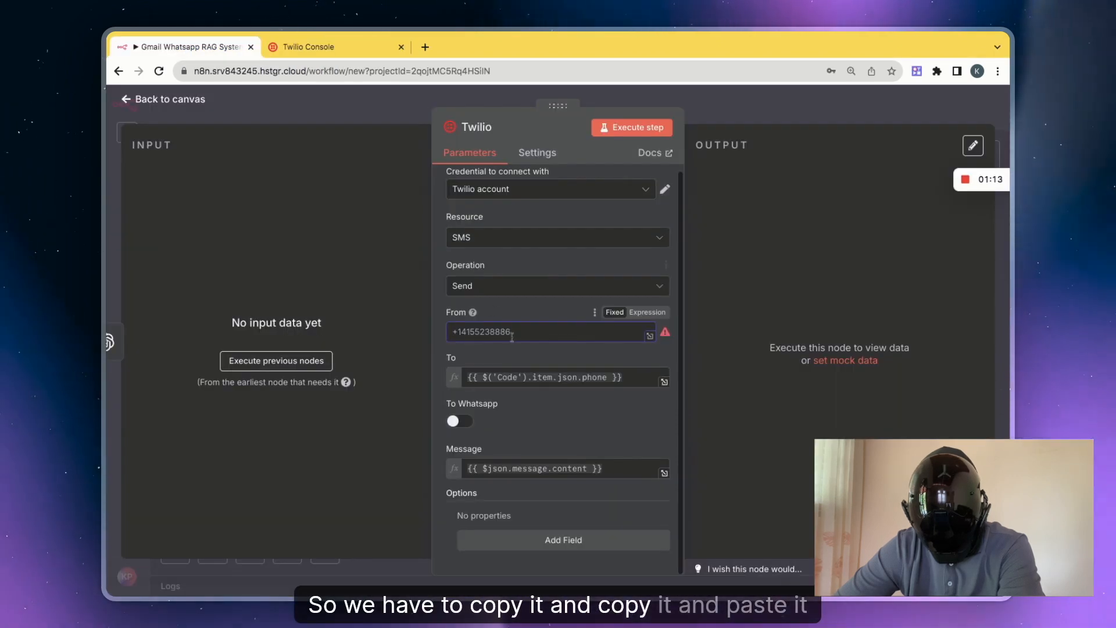
key("super+v")
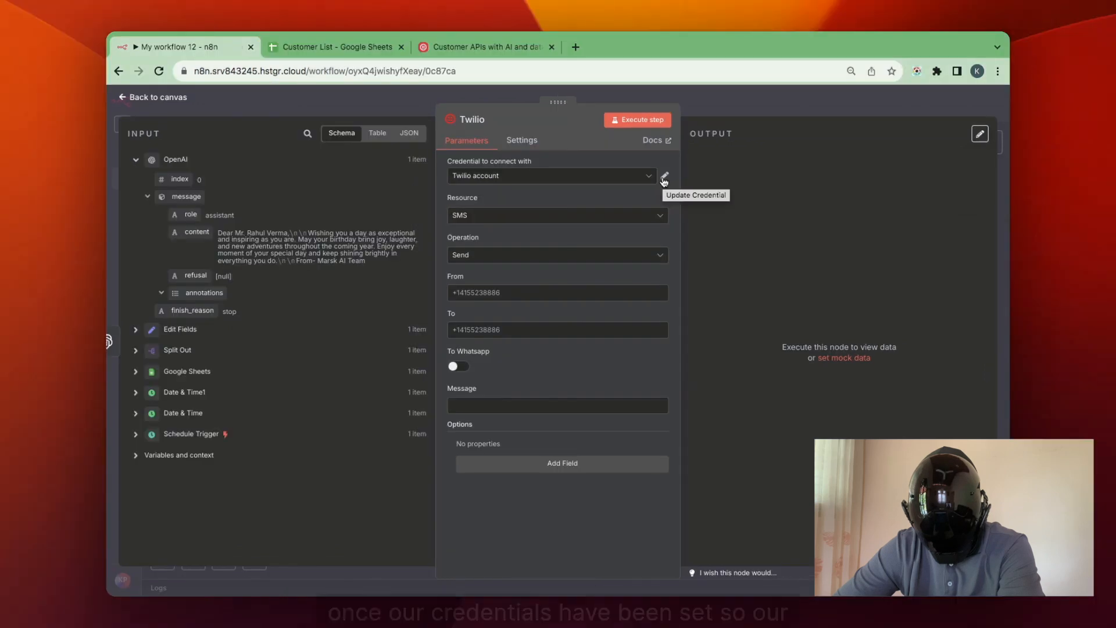
In My workflow 12, keep the Twilio node's operation on Send and paste the Twilio phone number as the From value.
left_click(626, 255)
left_click(601, 287)
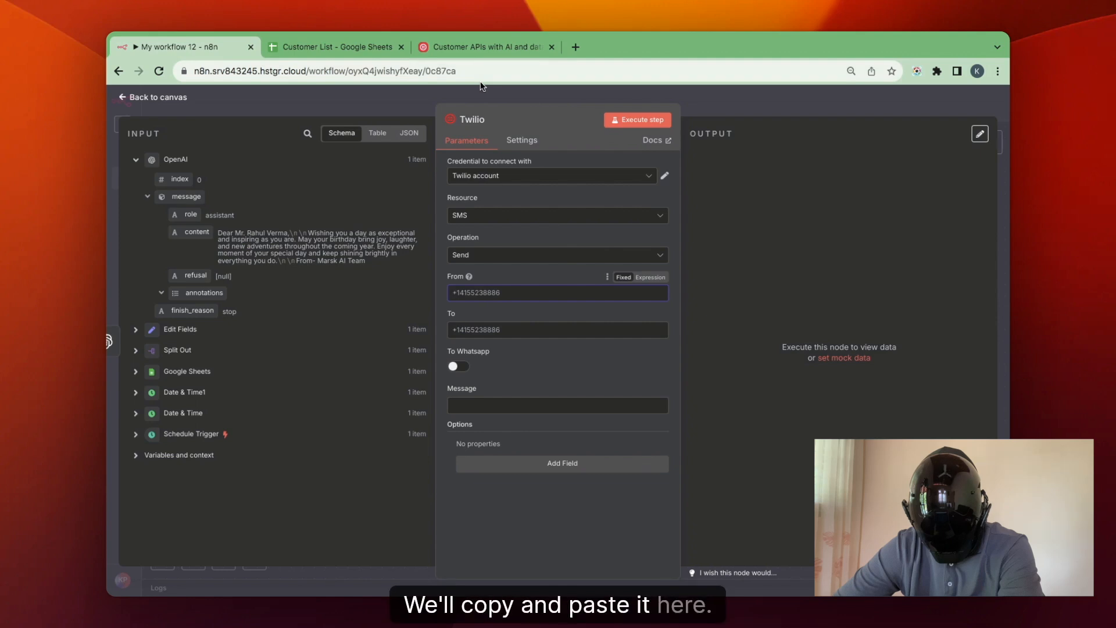
key("super+v")
Map the Phone Number from the Edit Fields output into the Twilio node's To field.
left_click(494, 329)
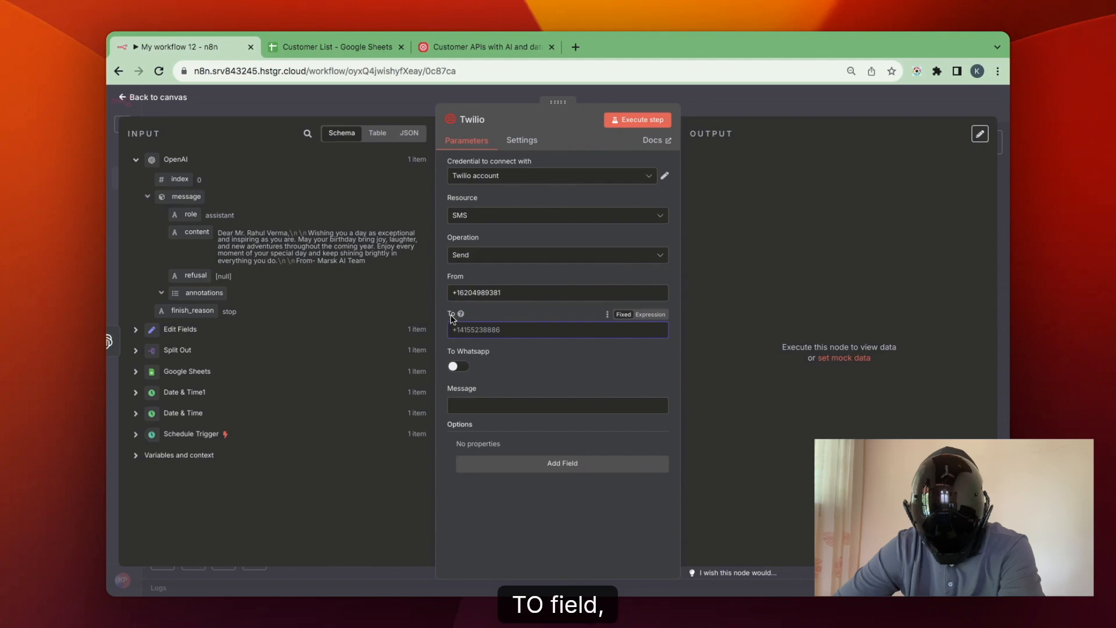
left_click(198, 330)
left_click_drag(196, 200, 490, 330)
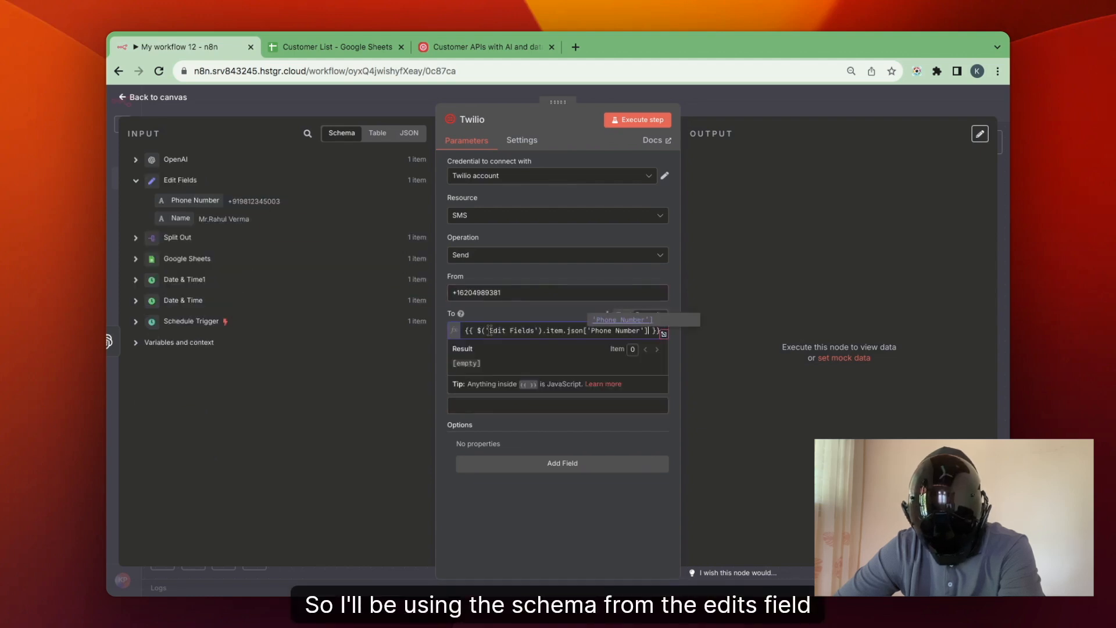
left_click(443, 349)
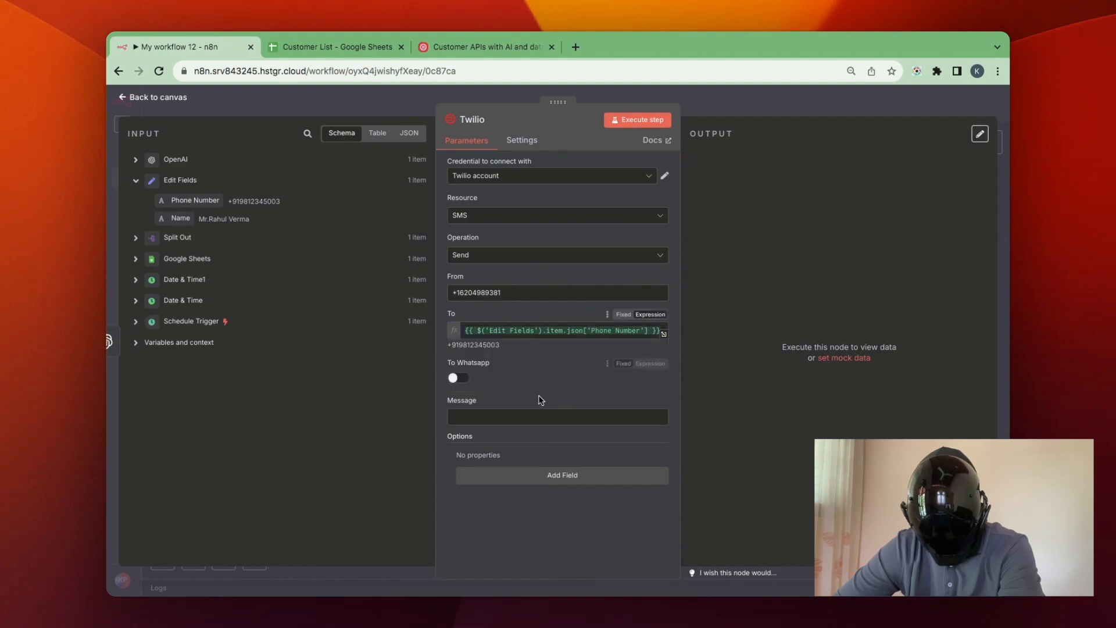
Map the OpenAI message content into the Twilio node's Message field and execute the node.
left_click(506, 419)
left_click(186, 160)
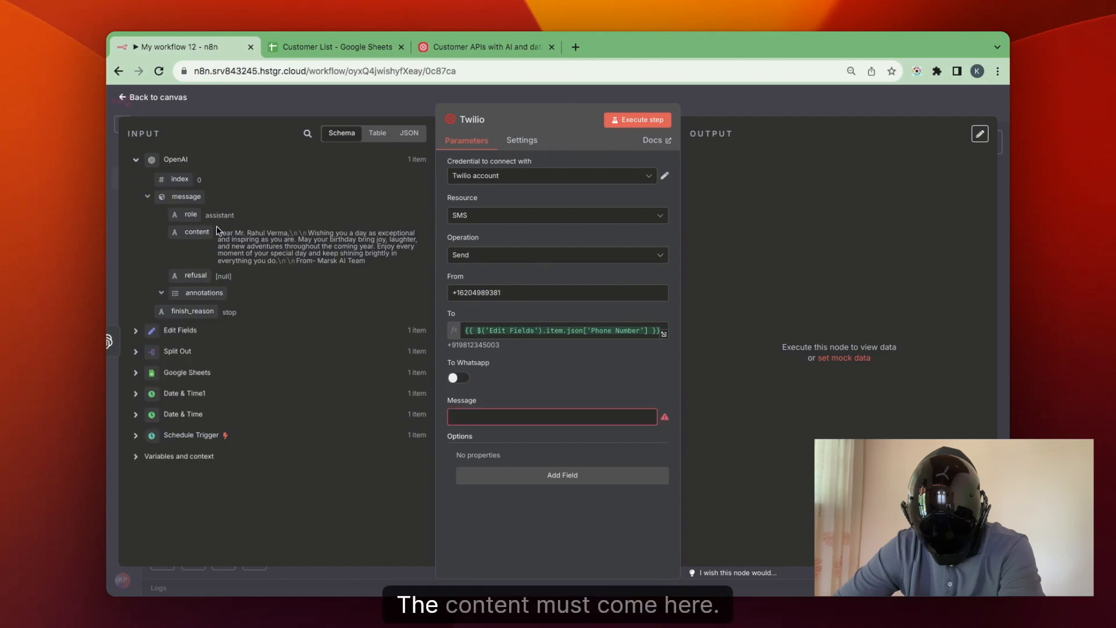
left_click_drag(205, 232, 506, 417)
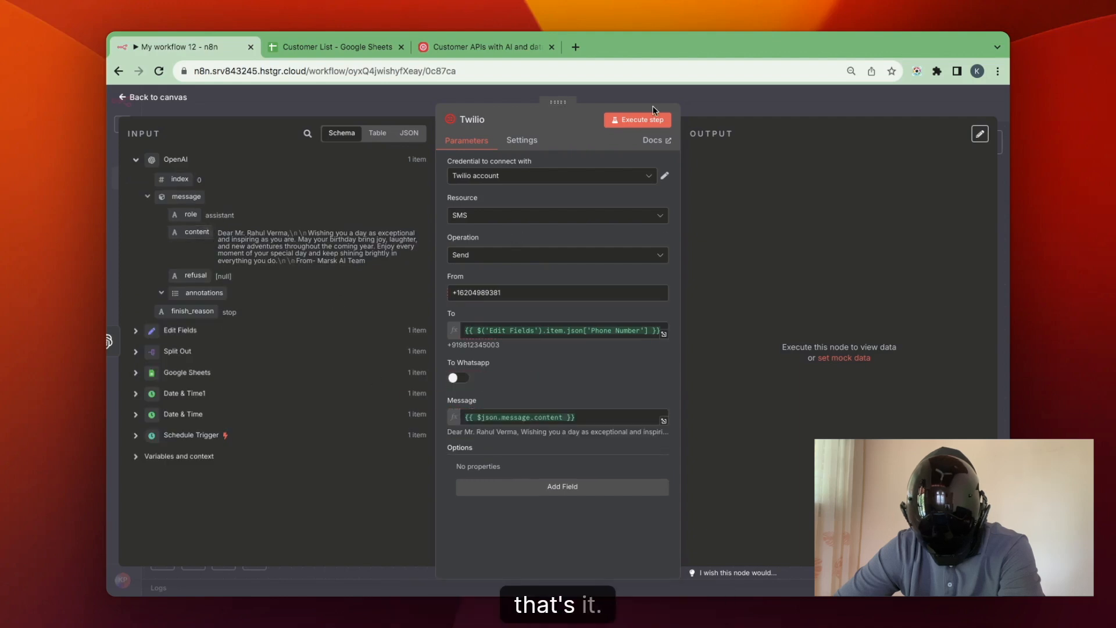
left_click(646, 123)
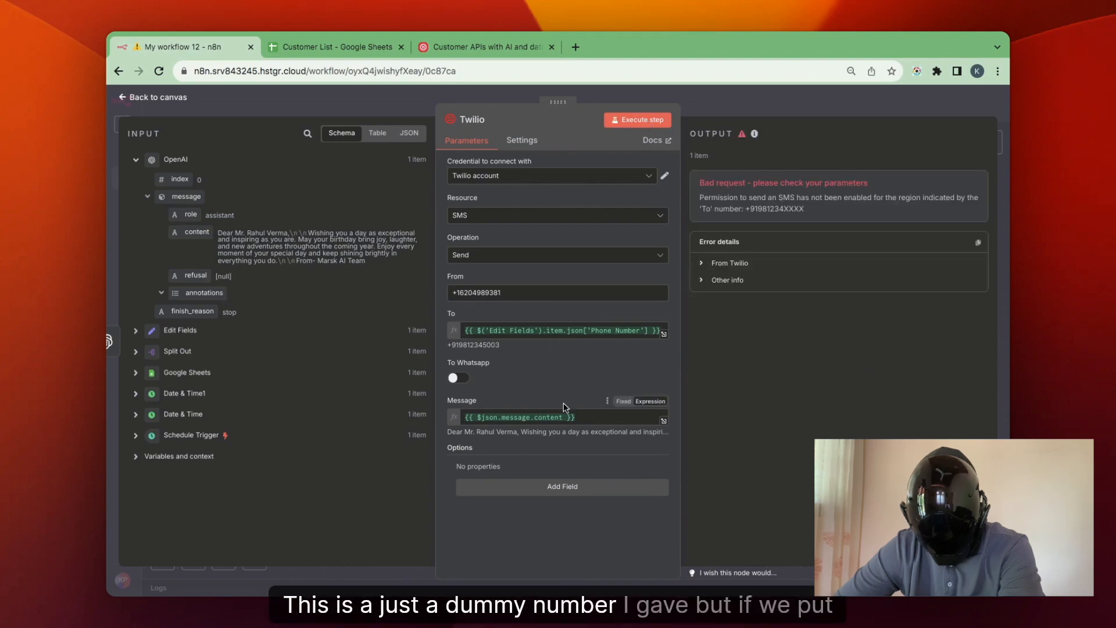
Test the Twilio node with a private phone number in place of the To expression, and close the Birthday Automation Workflow browser tab.
left_click(664, 336)
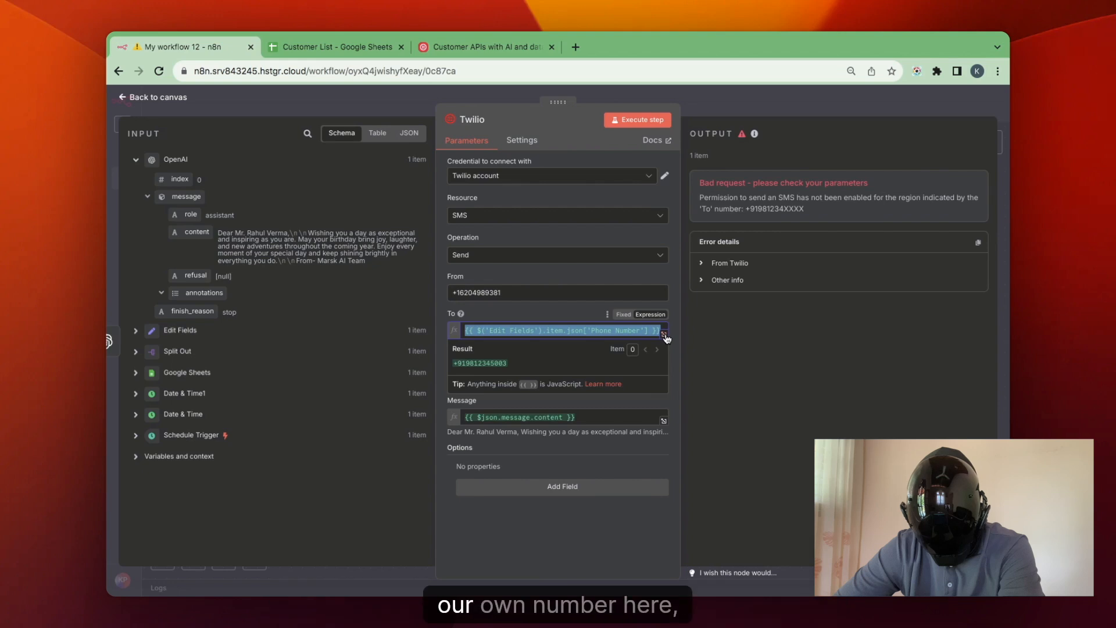
key("BackSpace")
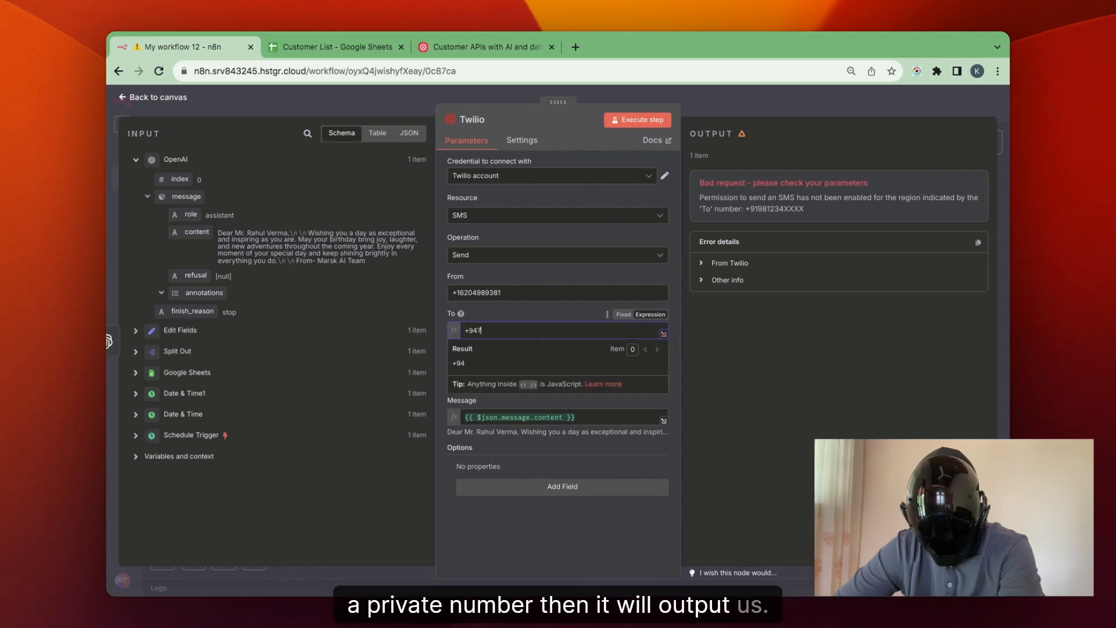
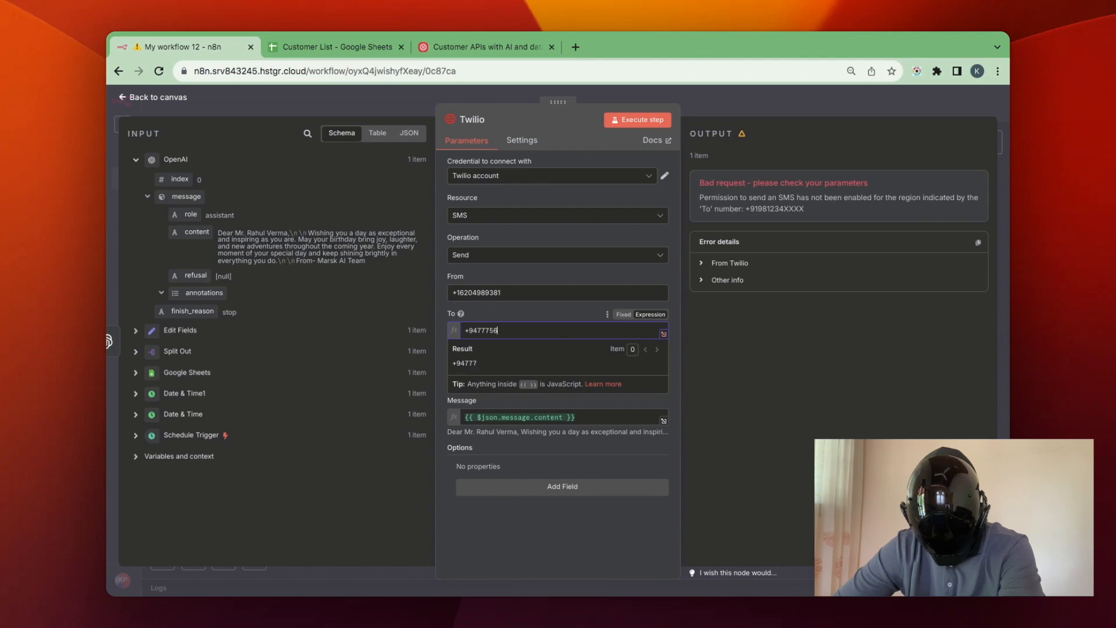
left_click(653, 120)
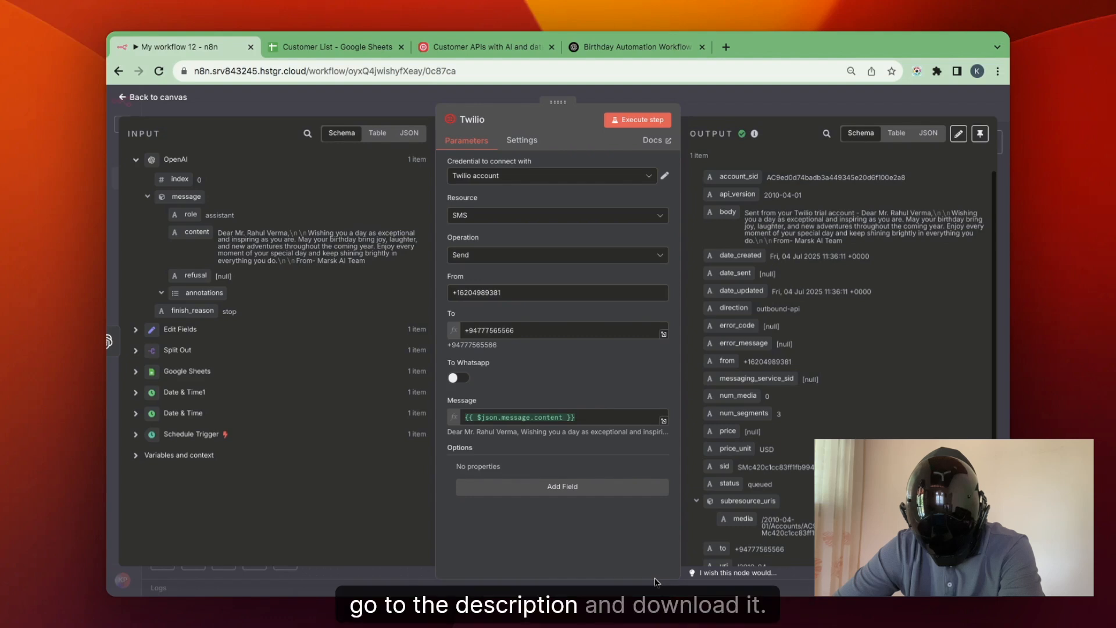
left_click(703, 47)
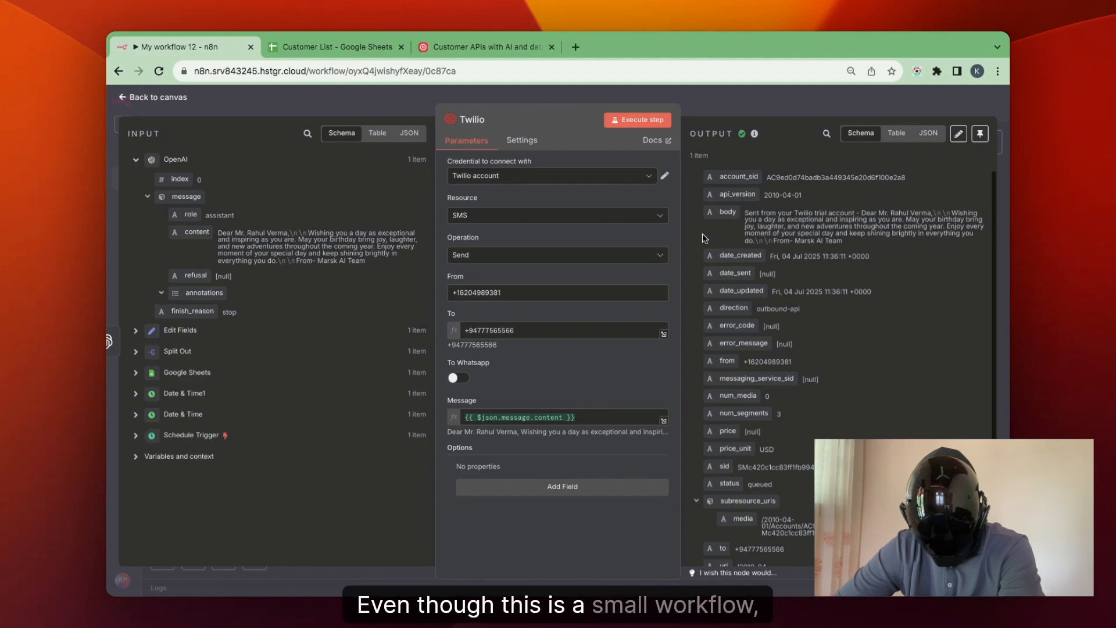